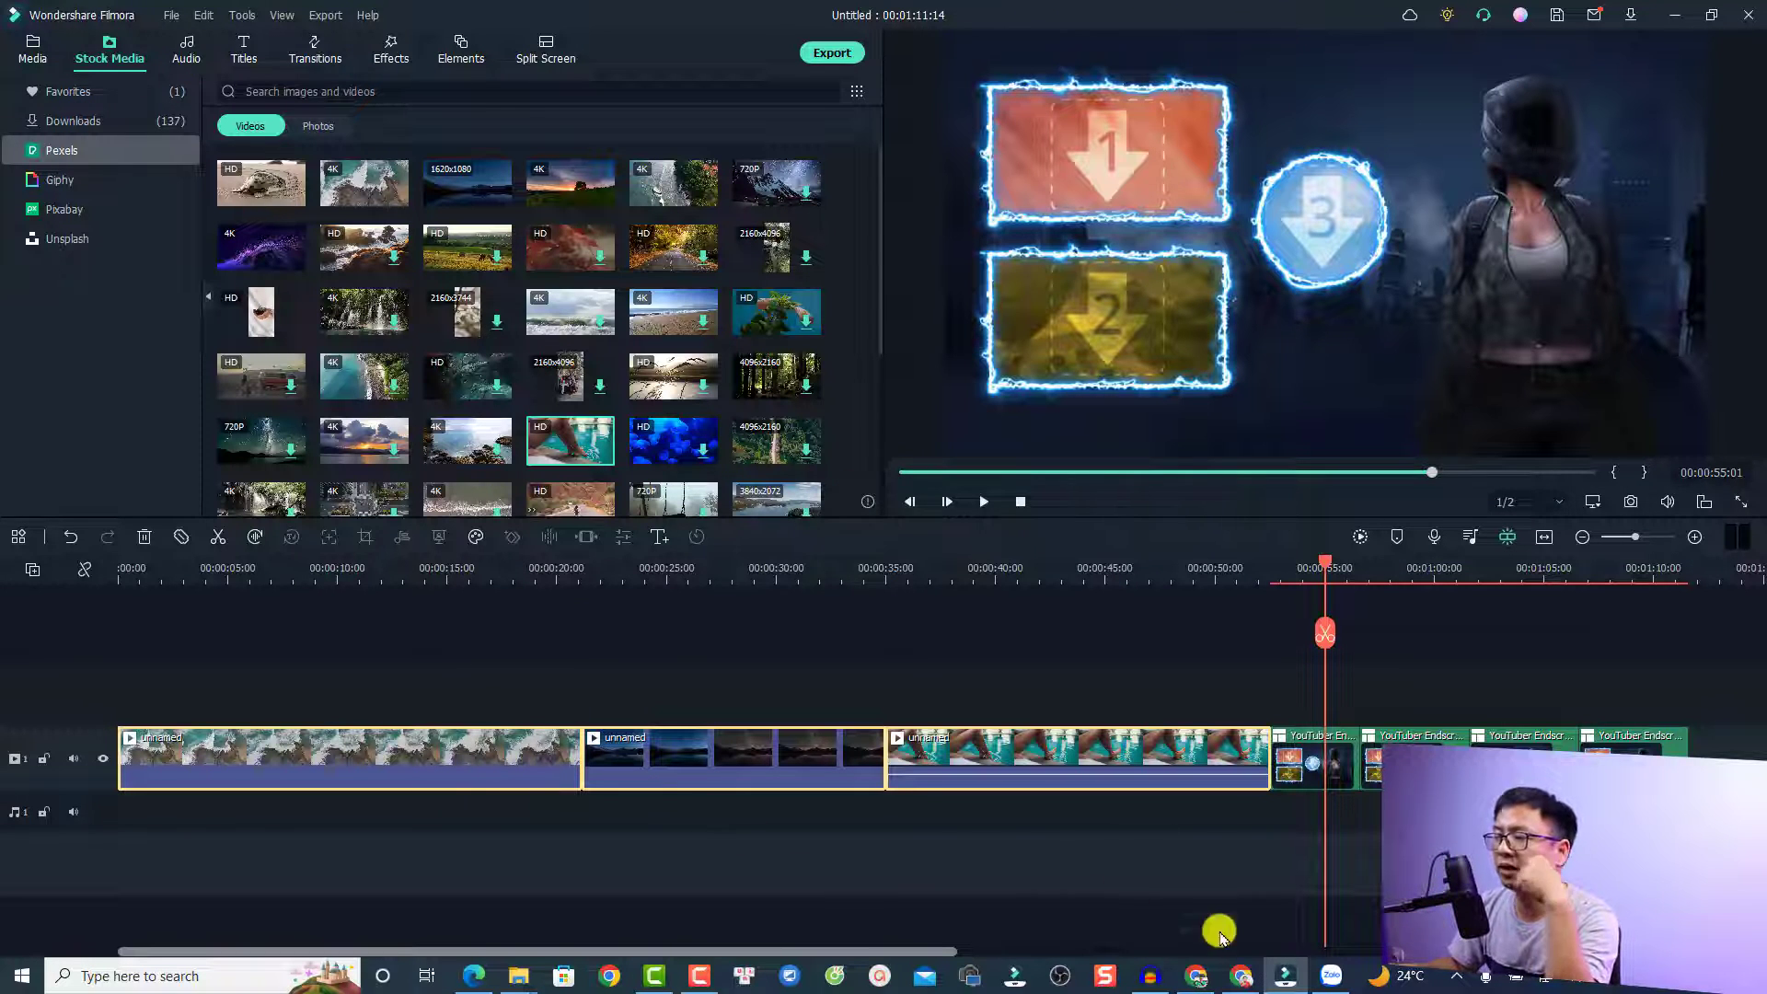
- Switch to YouTube in the browser and start a new video upload
{"action": "left_click", "coordinate": [1190, 980]}
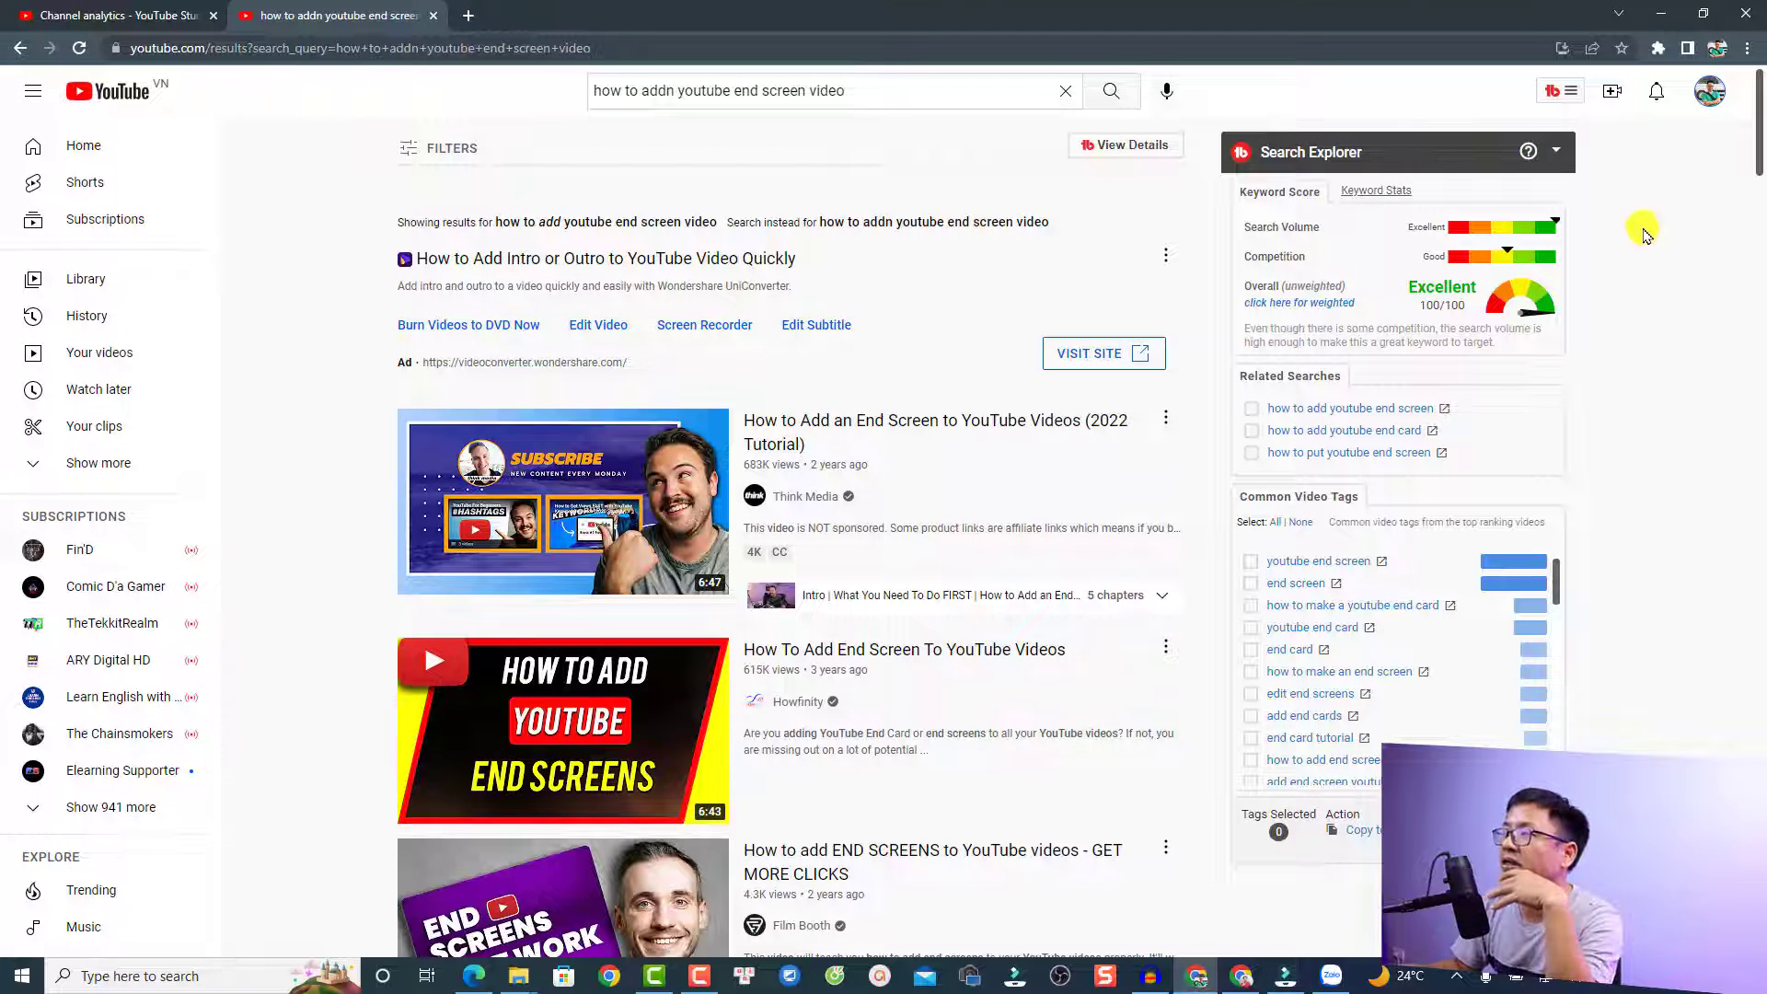
{"action": "left_click", "coordinate": [1615, 92]}
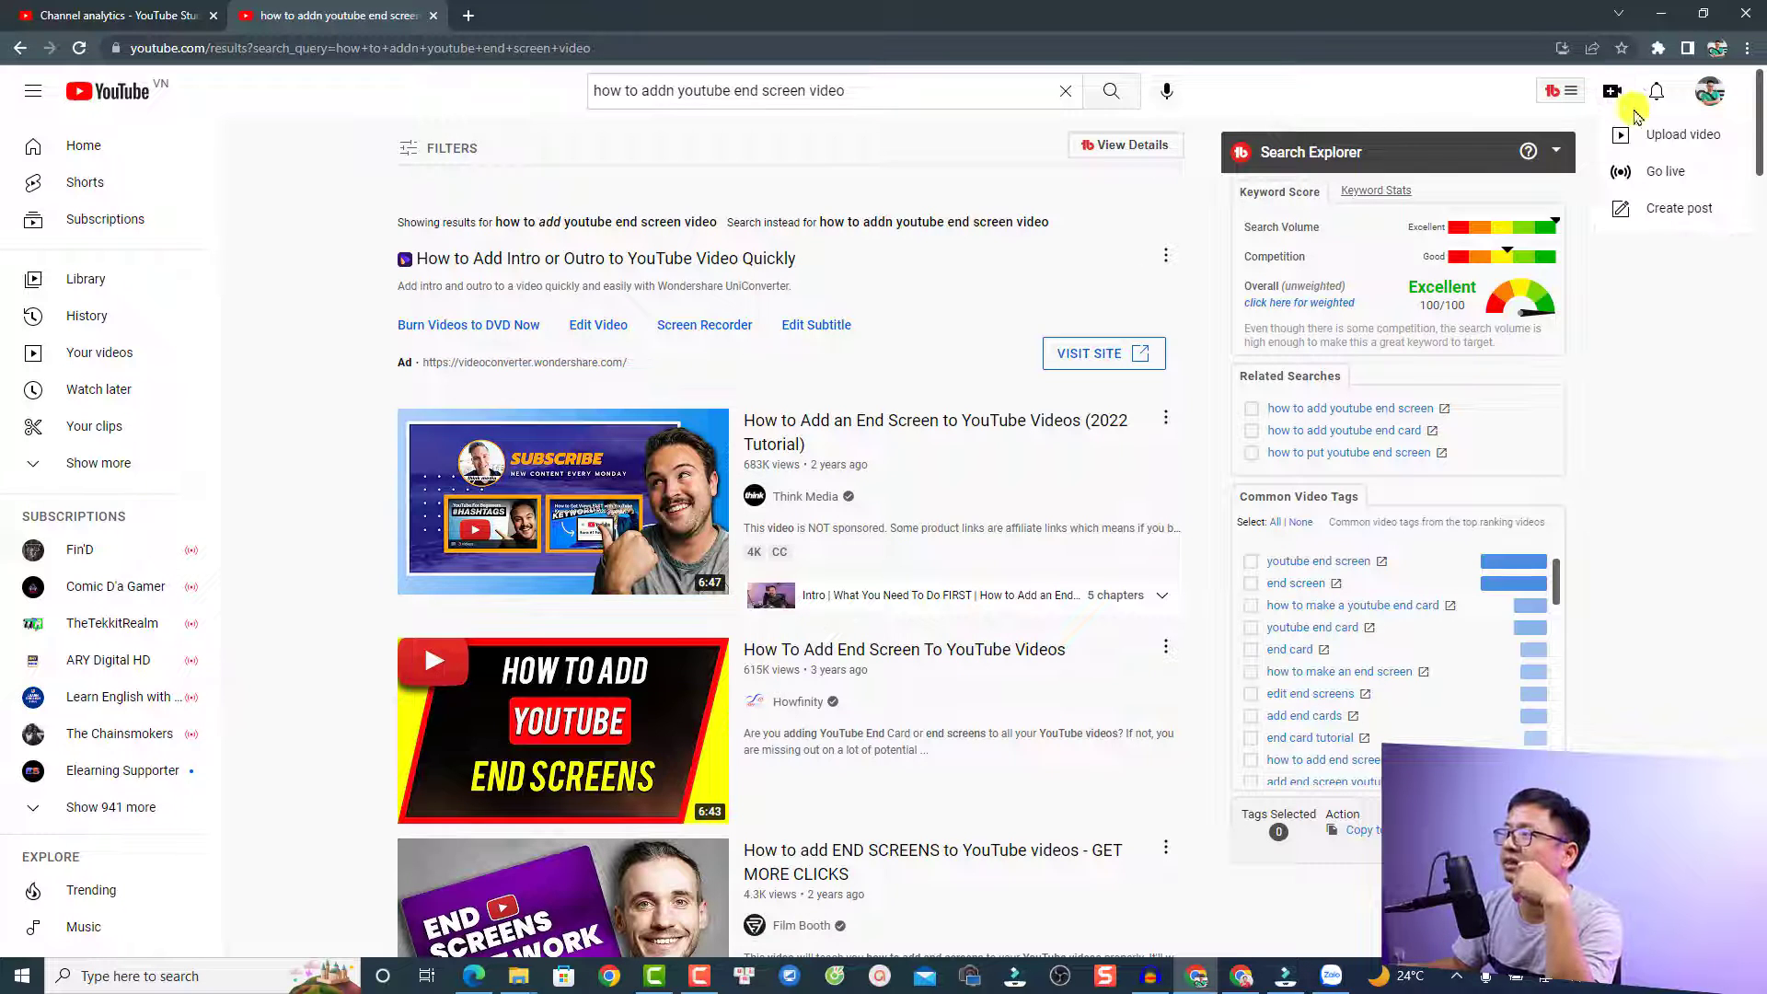
{"action": "left_click", "coordinate": [1656, 136]}
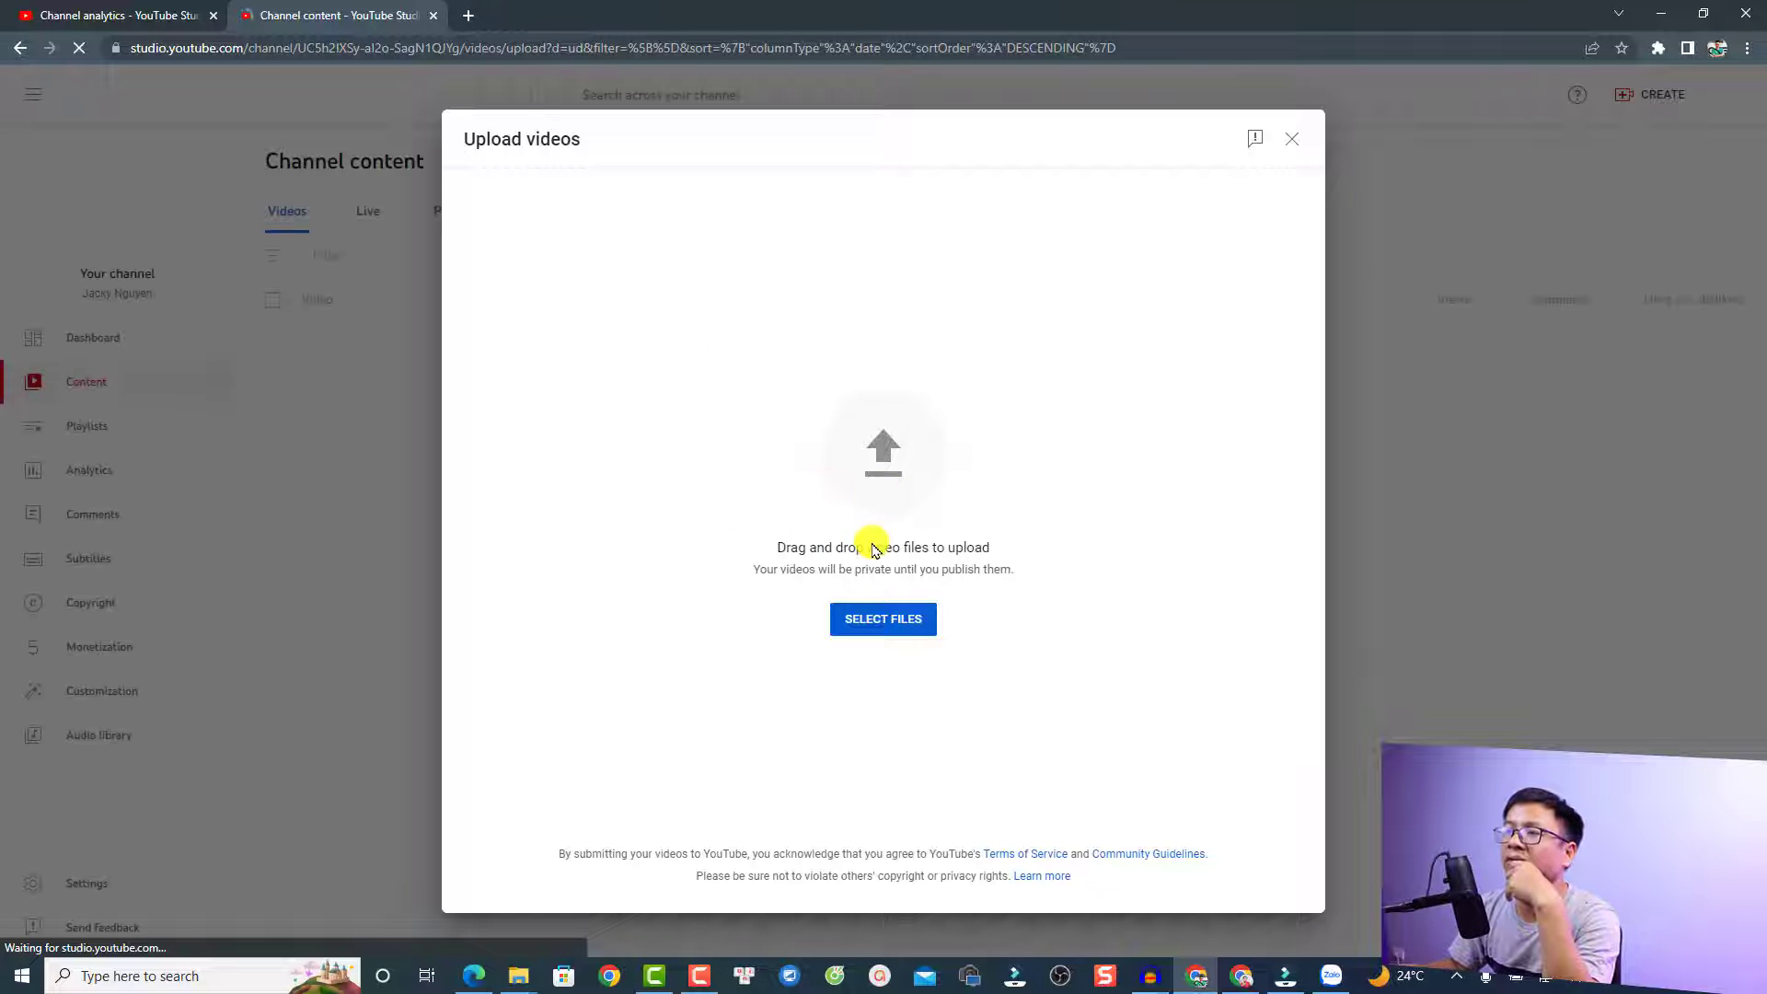
- Upload the "end screen example" video file from the Desktop folder
{"action": "left_click", "coordinate": [884, 618]}
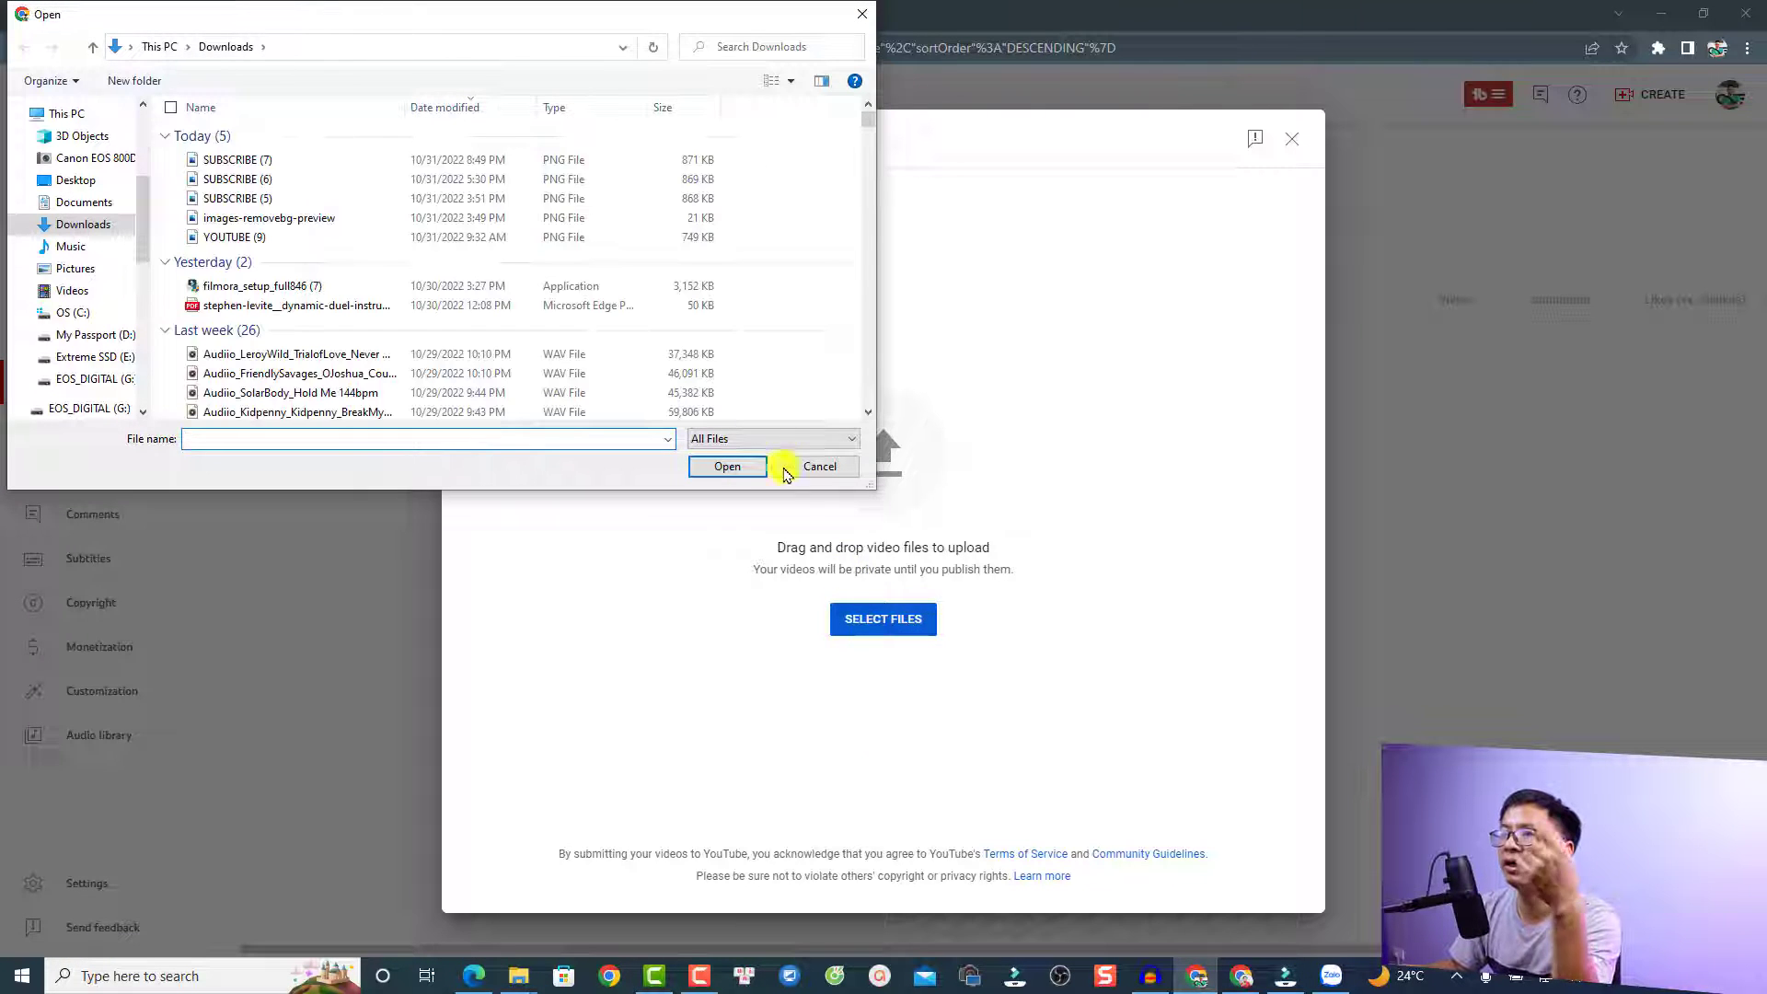
{"action": "left_click", "coordinate": [75, 179]}
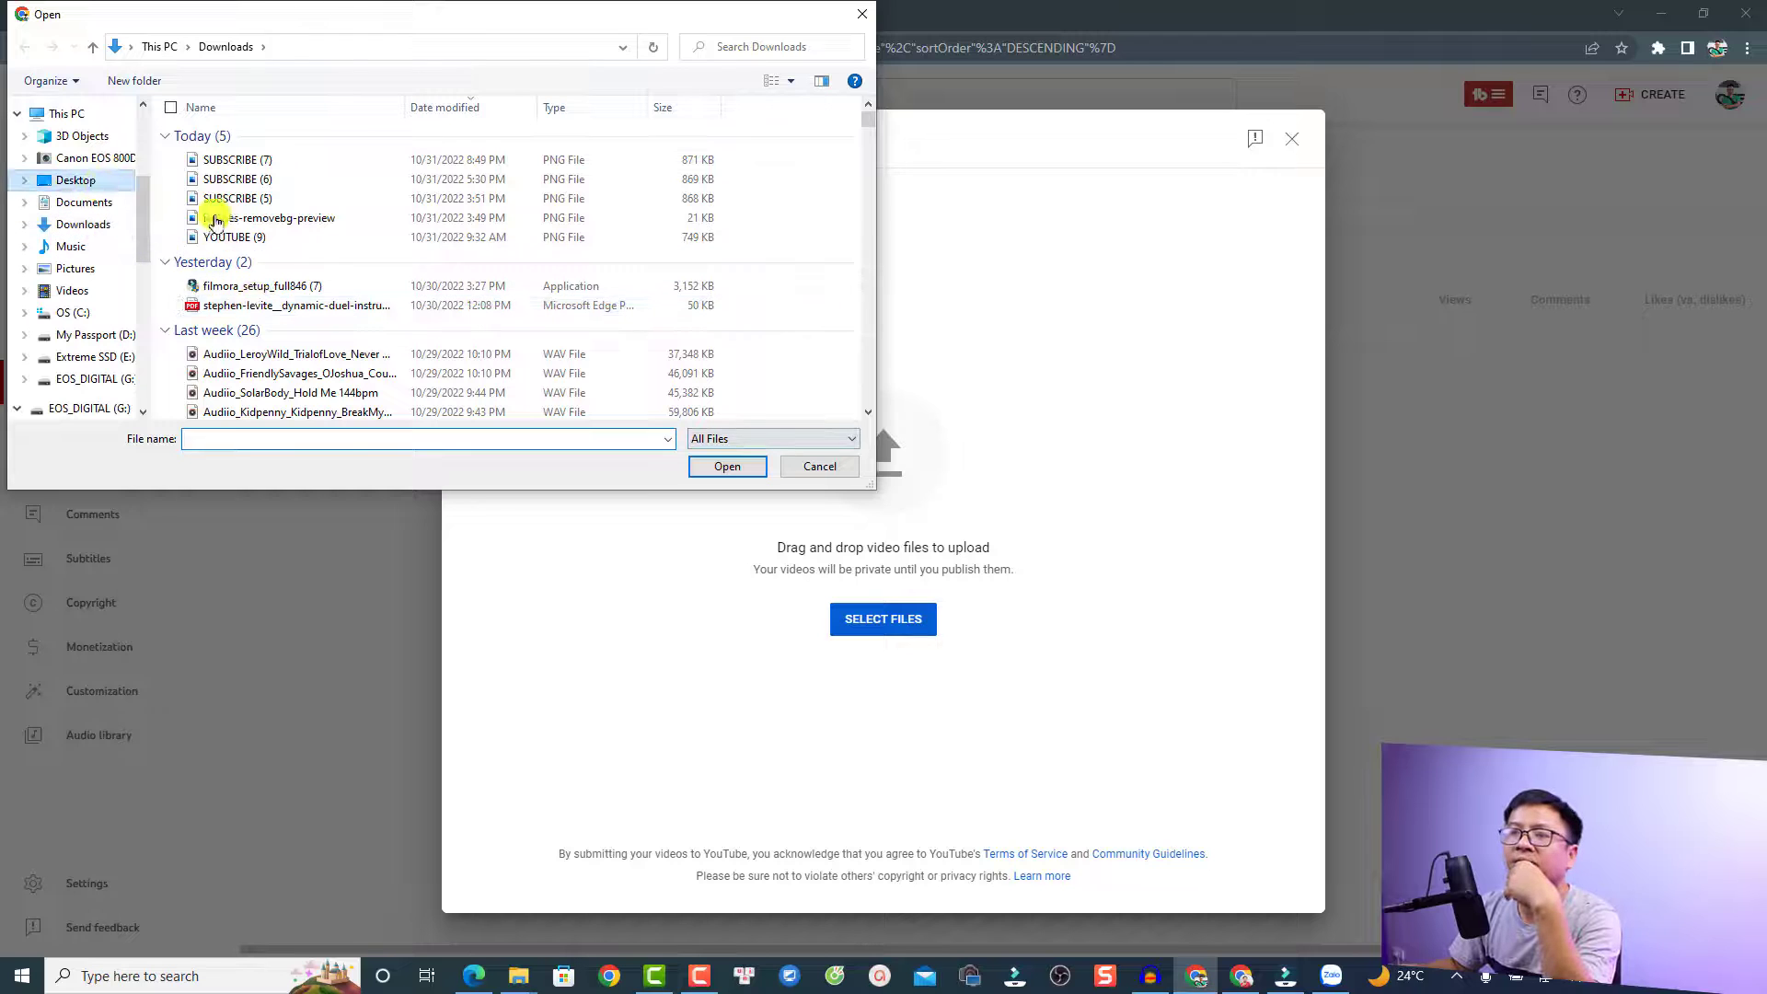
{"action": "scroll", "coordinate": [727, 345], "scroll_direction": "down", "scroll_amount": 3}
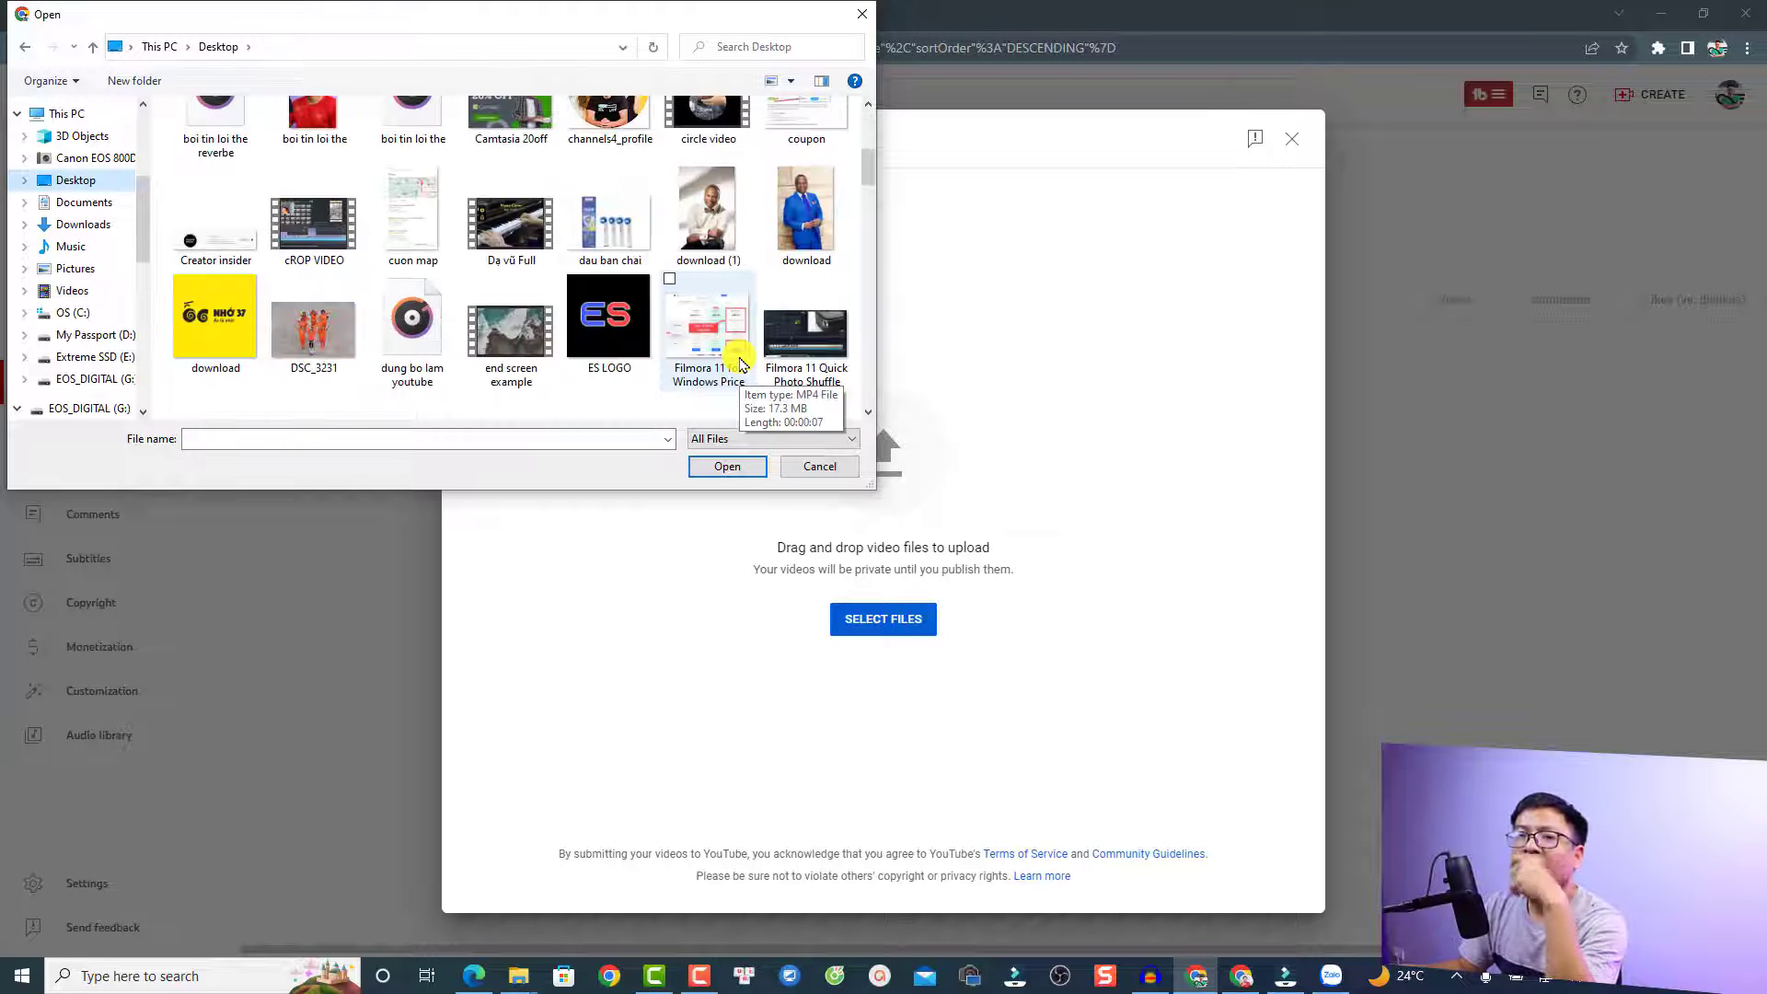
{"action": "left_click", "coordinate": [511, 336]}
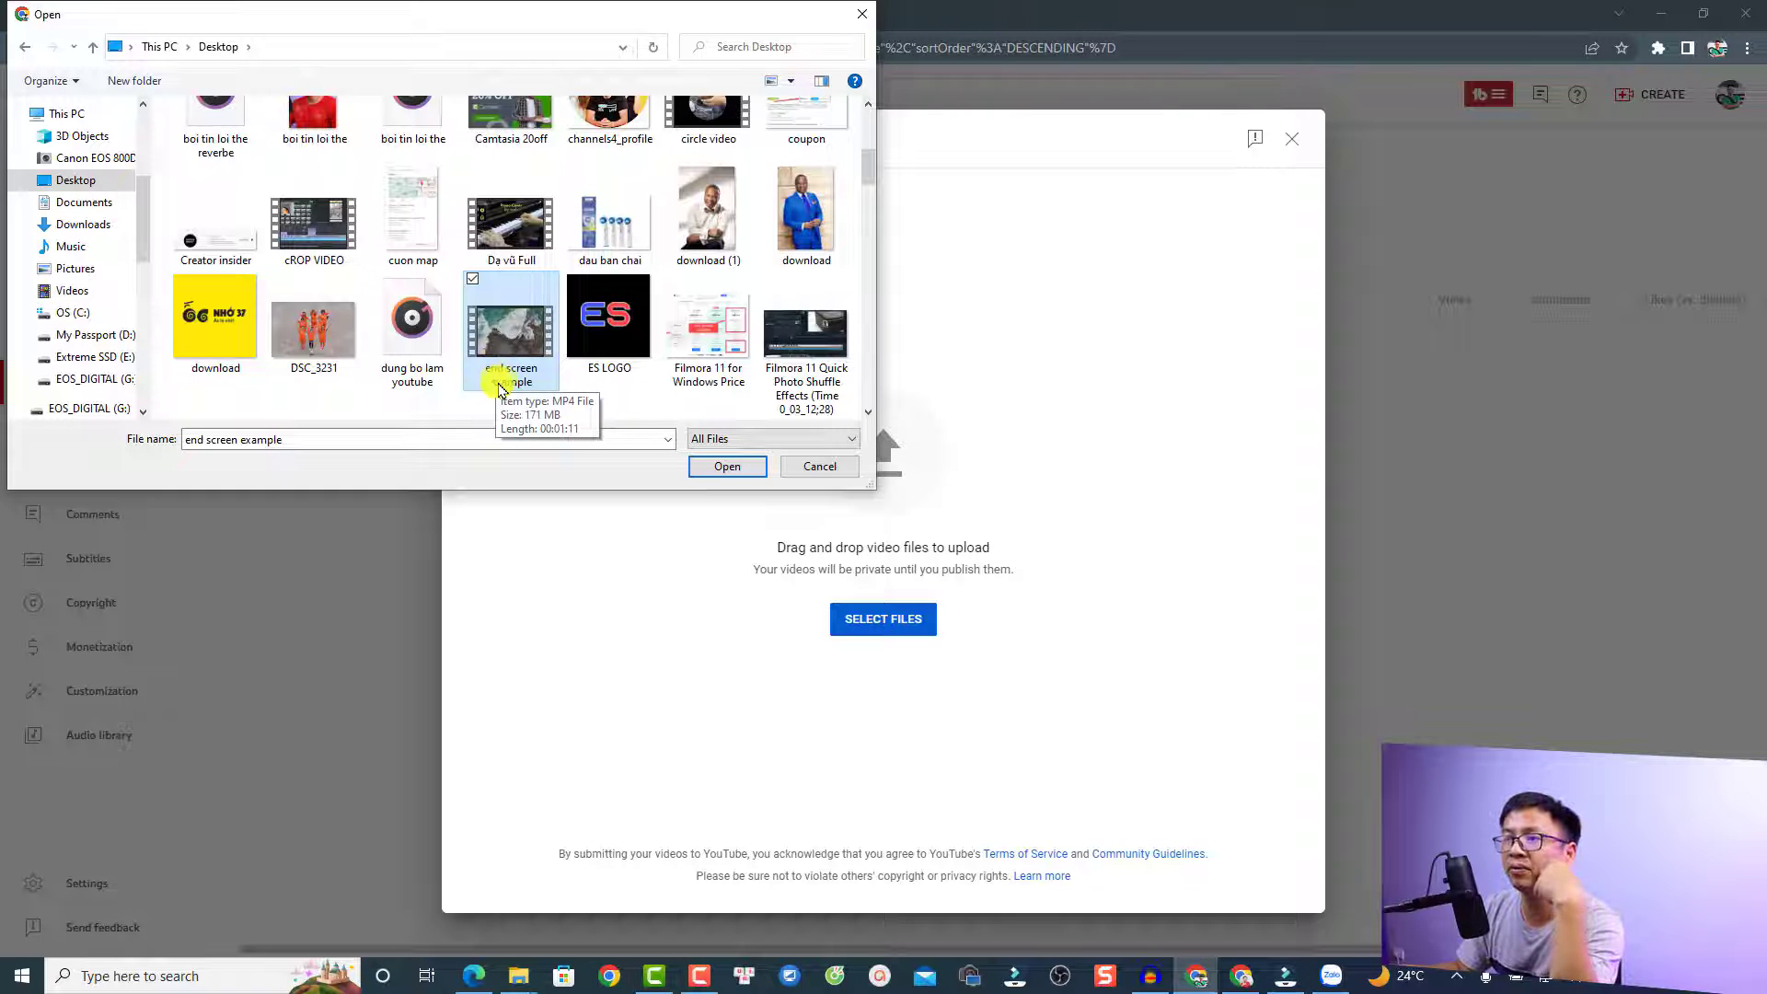
{"action": "left_click", "coordinate": [727, 468]}
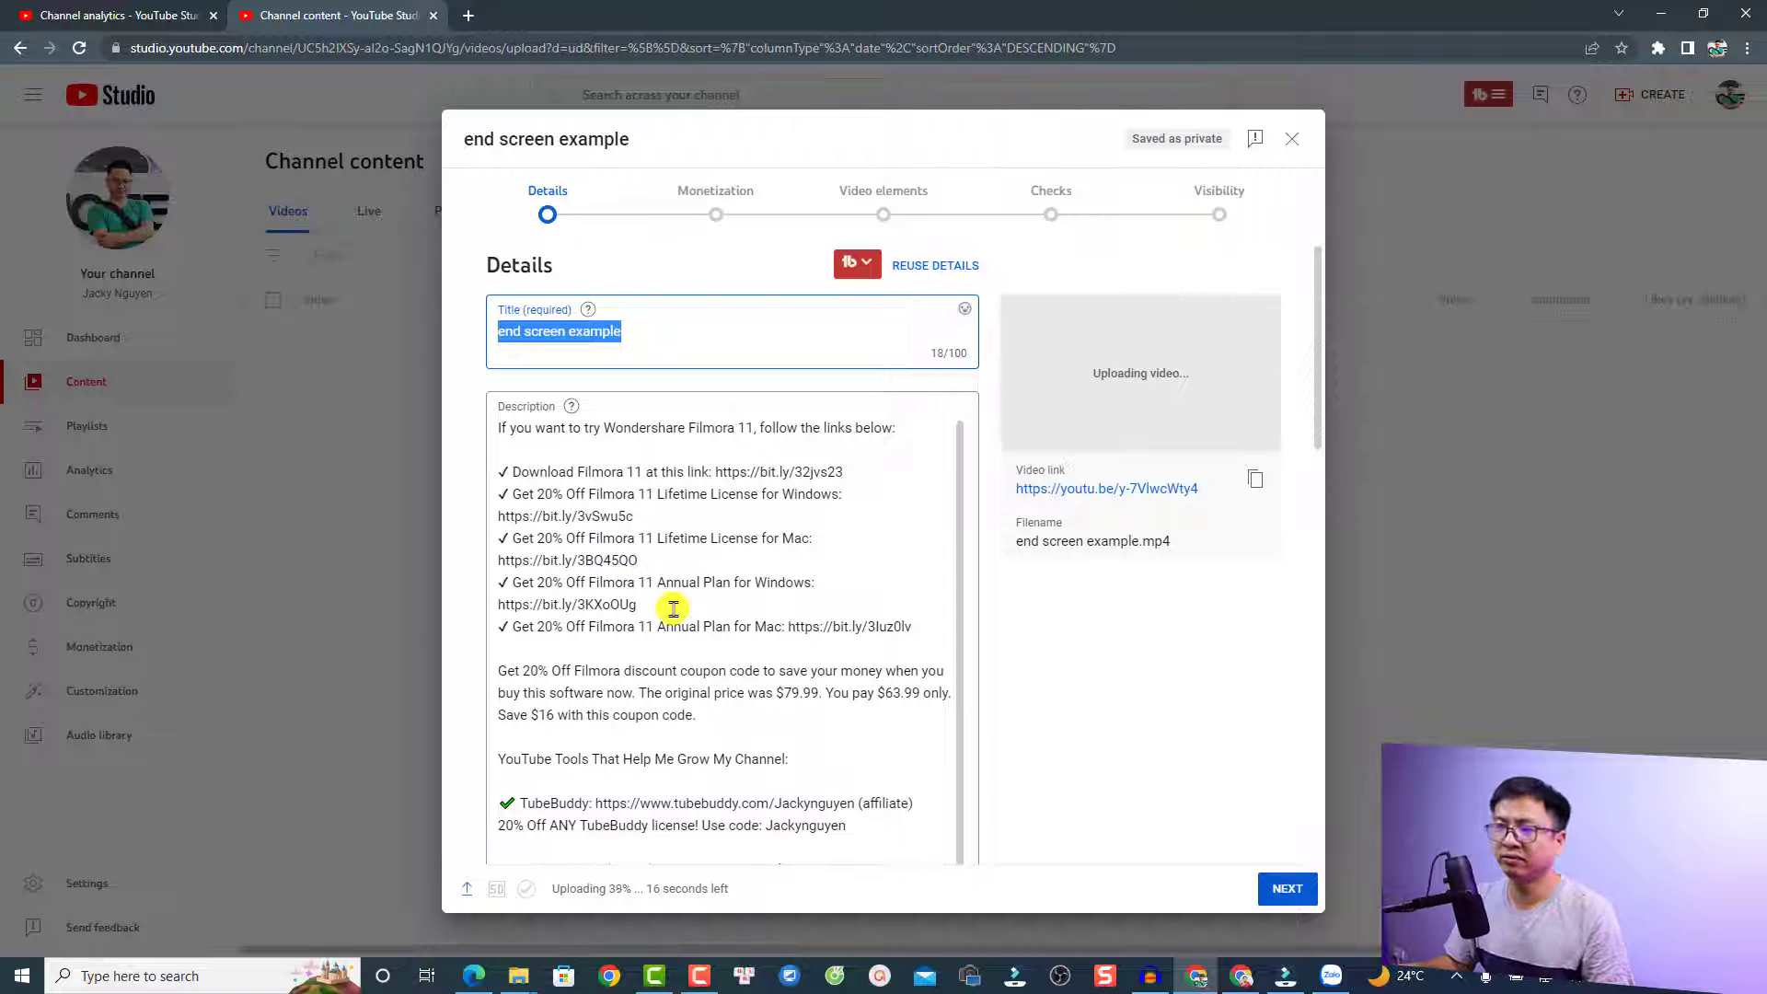
- Look through the prefilled video details and continue to the Monetization stage
{"action": "scroll", "coordinate": [672, 608], "scroll_direction": "down", "scroll_amount": 10}
{"action": "scroll", "coordinate": [674, 609], "scroll_direction": "down", "scroll_amount": 1}
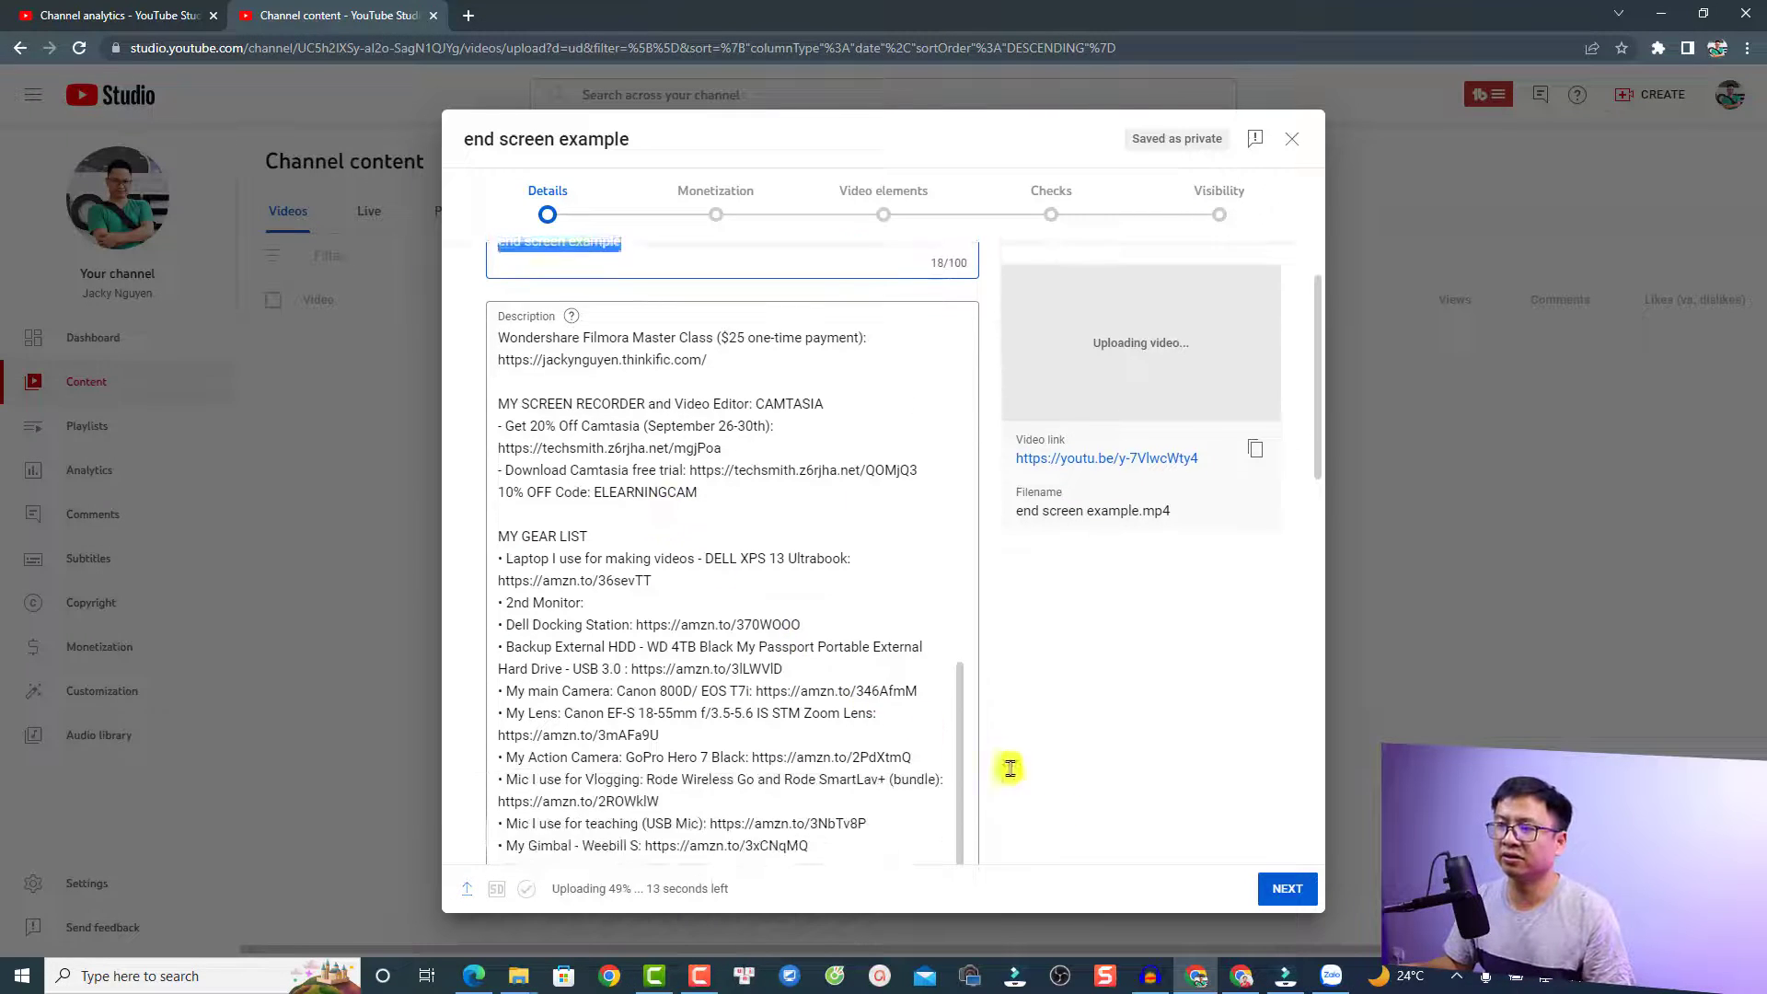
{"action": "left_click", "coordinate": [1287, 888]}
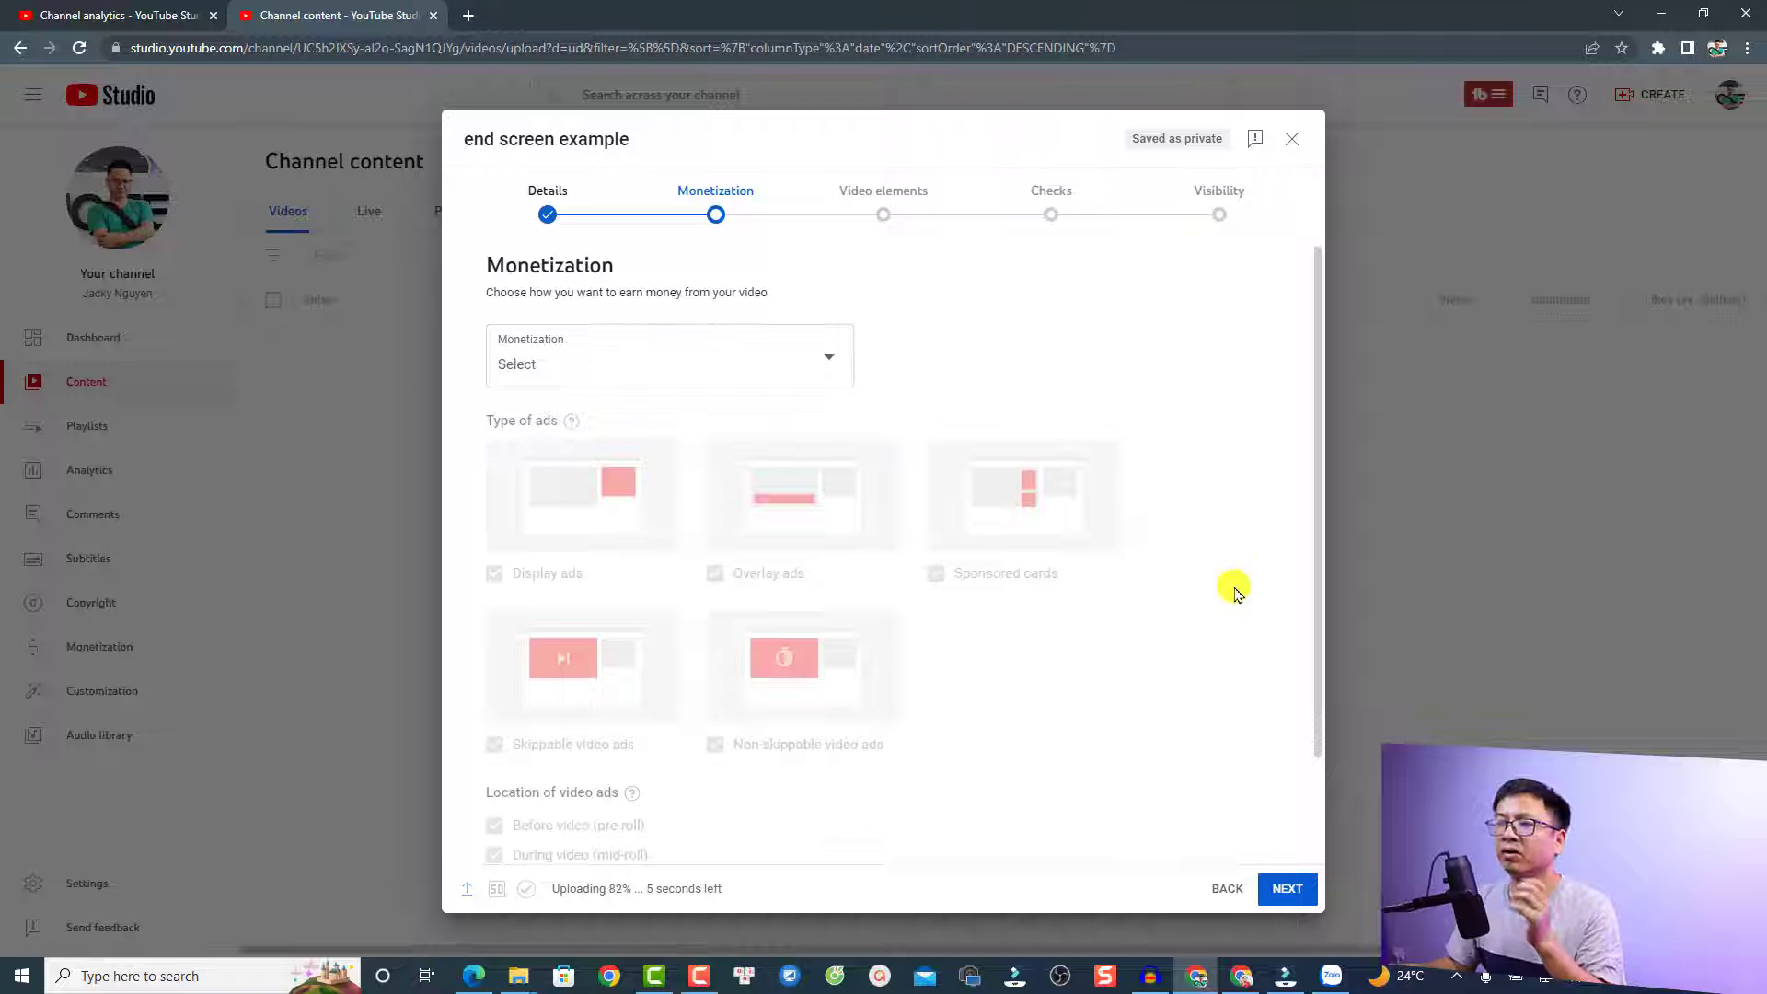
- Set the video's monetization to Off and continue to the Video elements stage
{"action": "left_click", "coordinate": [1291, 888]}
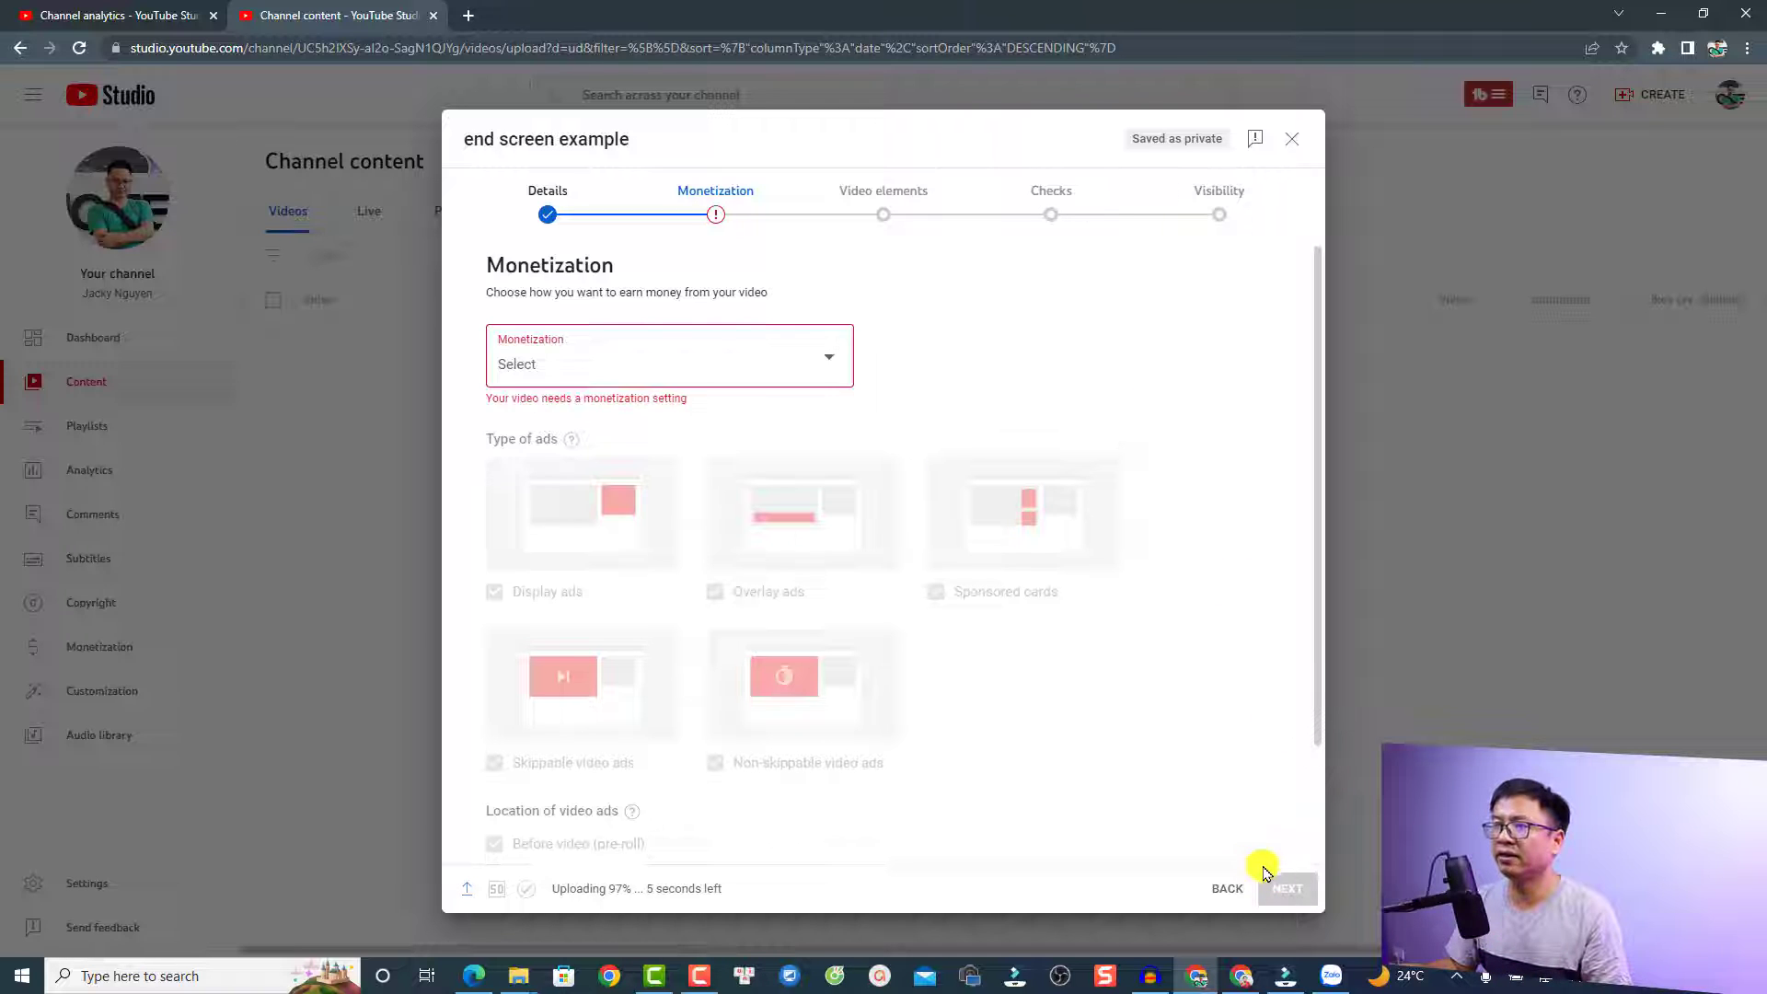
{"action": "left_click", "coordinate": [814, 370]}
{"action": "left_click", "coordinate": [517, 393]}
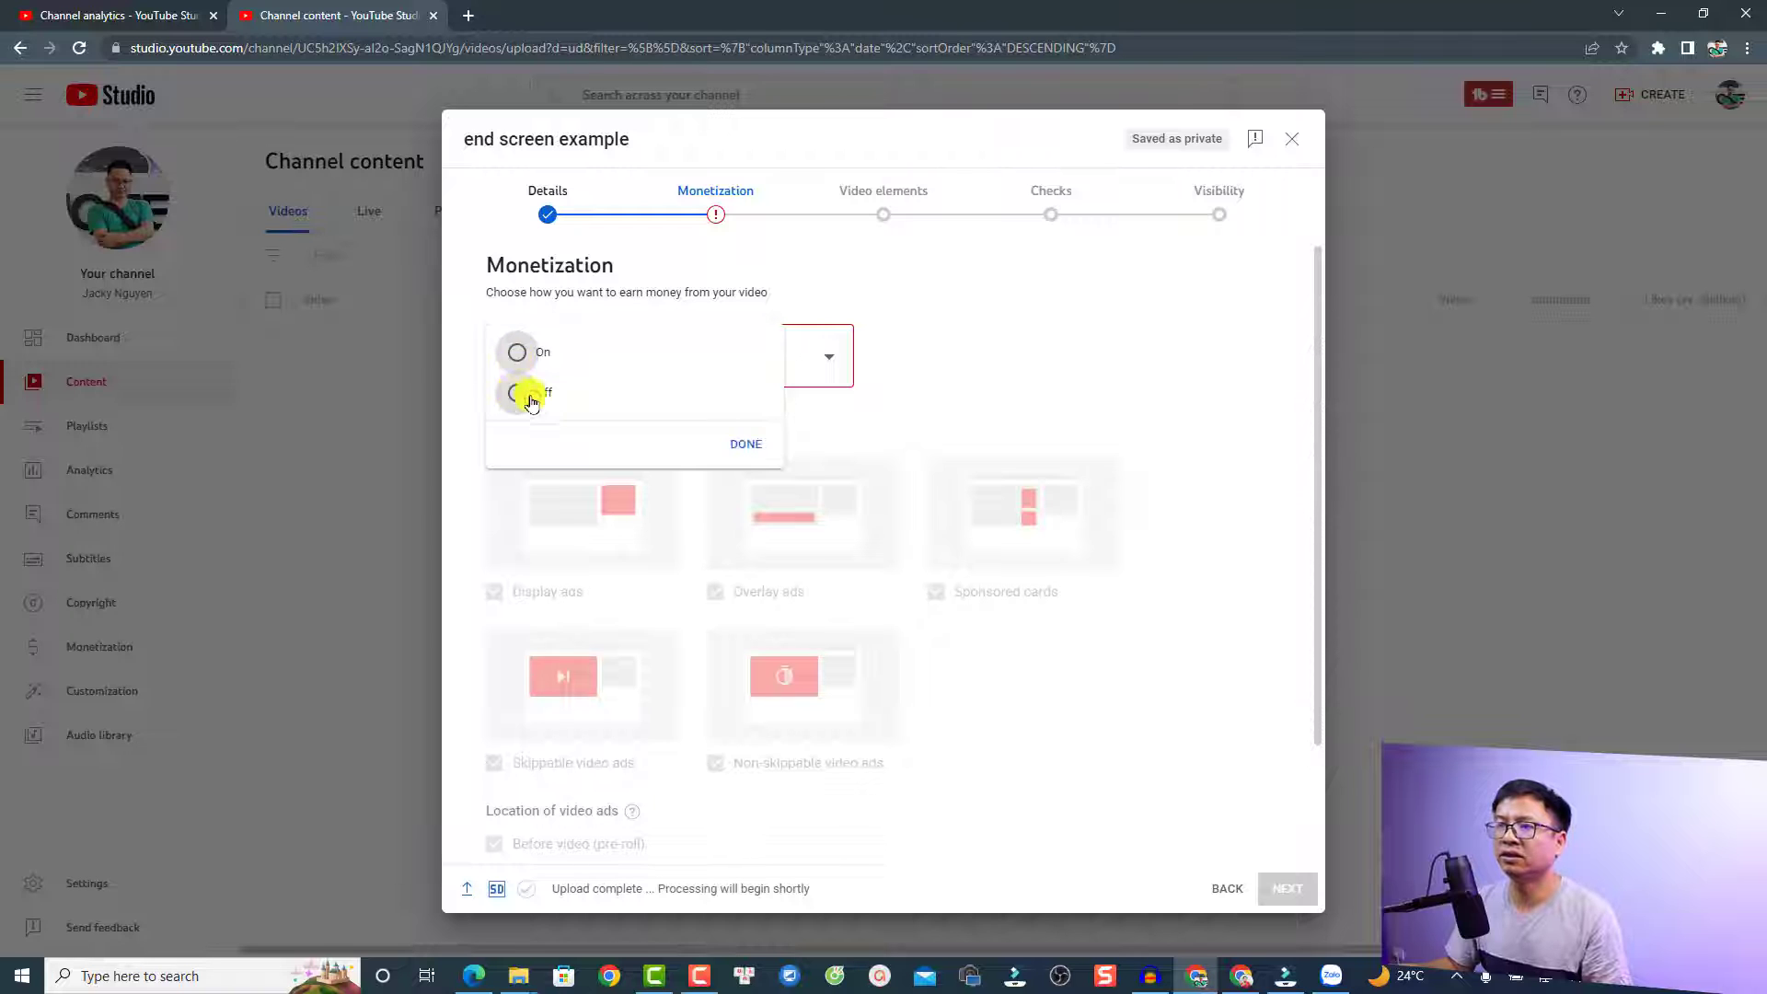
{"action": "left_click", "coordinate": [745, 444]}
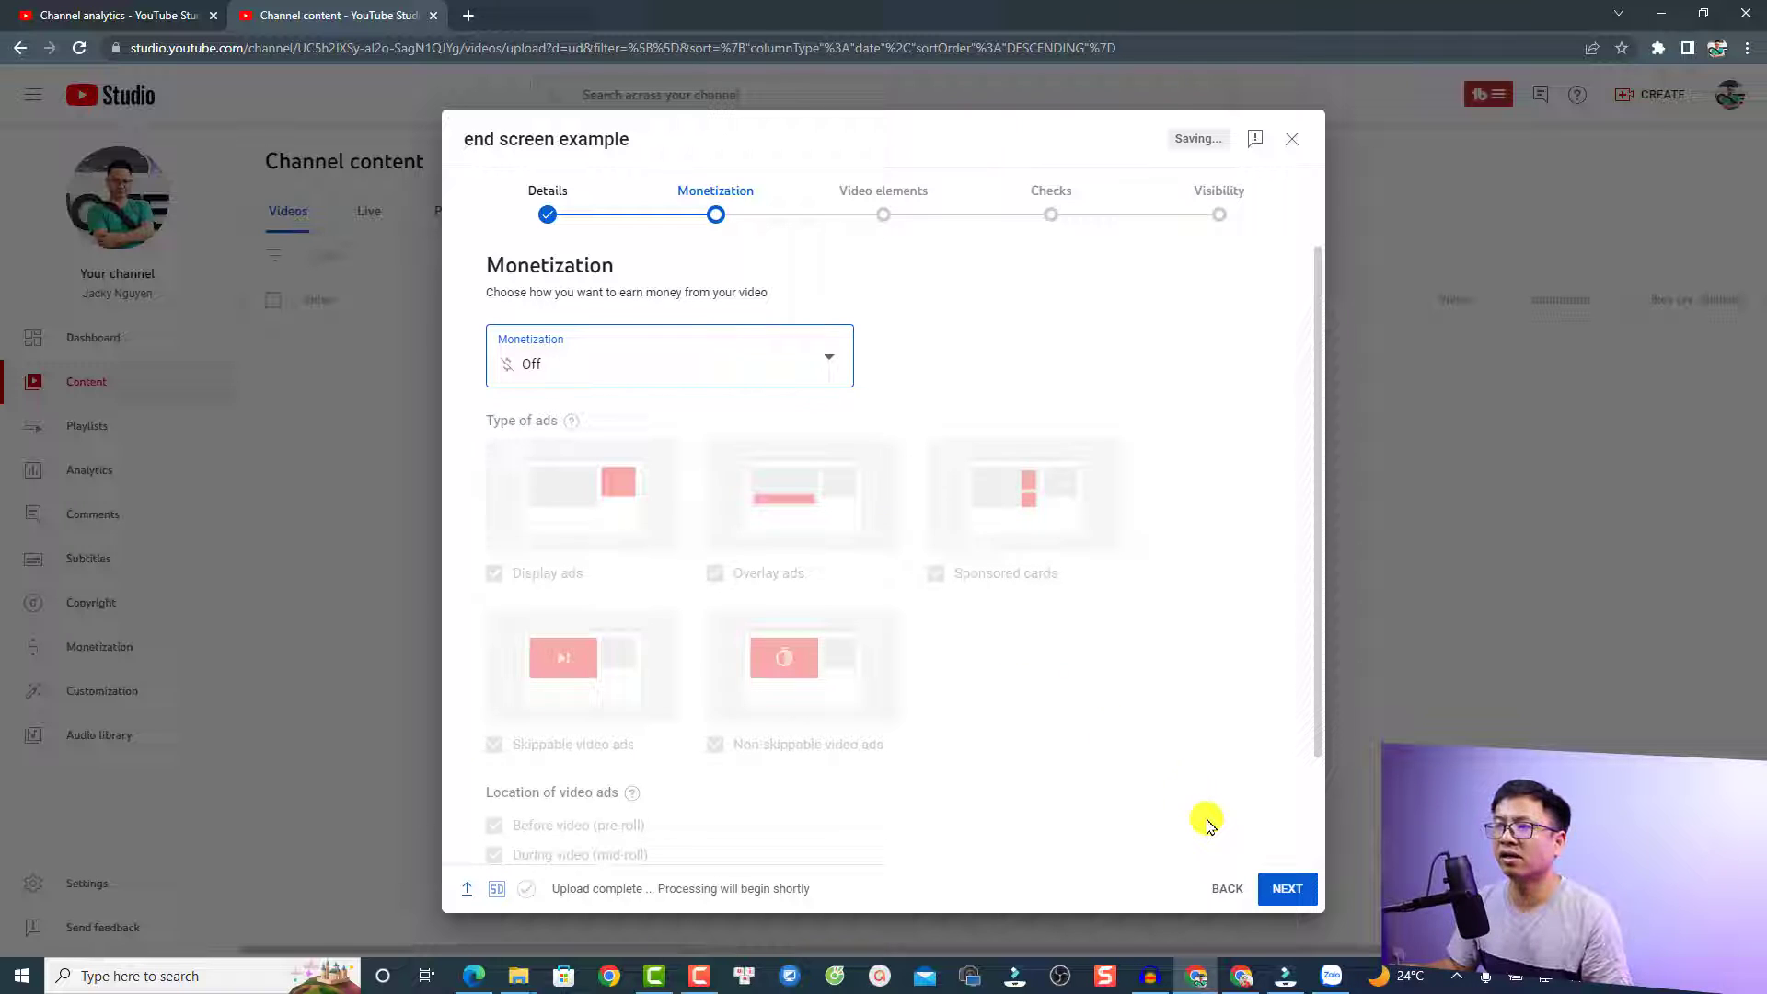
{"action": "left_click", "coordinate": [1289, 898]}
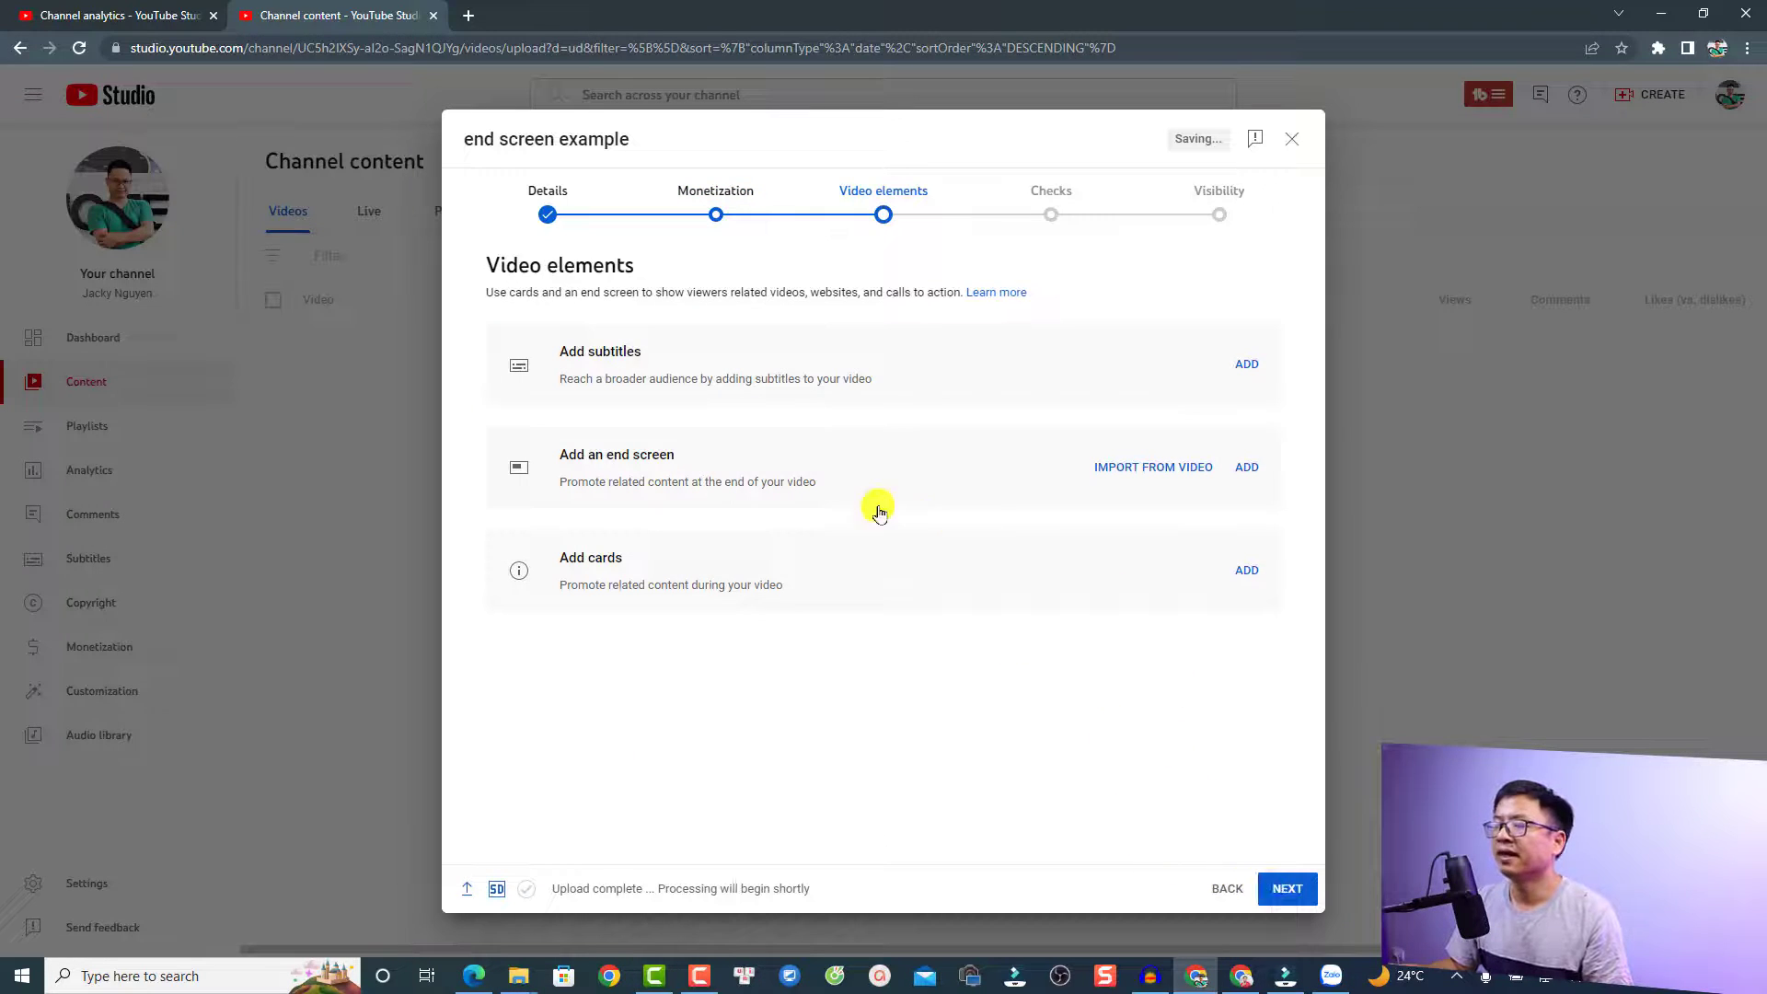
{"action": "left_click", "coordinate": [879, 214]}
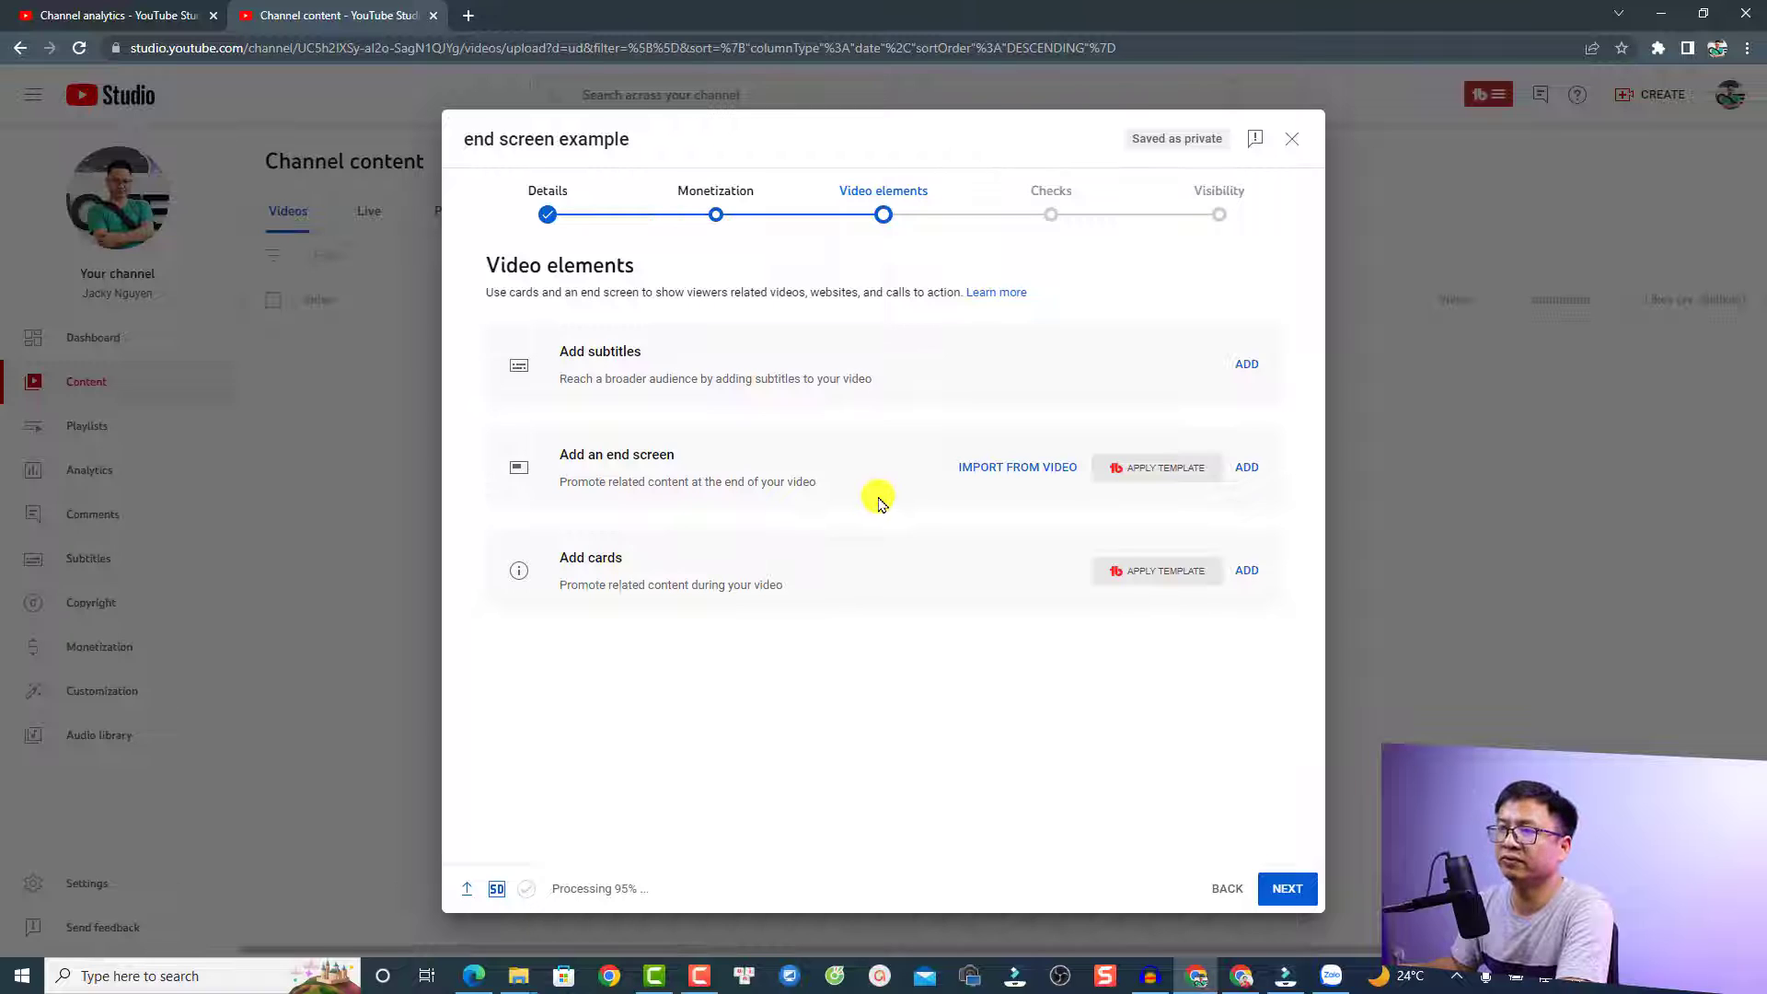
- Add an end screen to the video using the "Import from latest video" layout
{"action": "left_click", "coordinate": [1250, 471]}
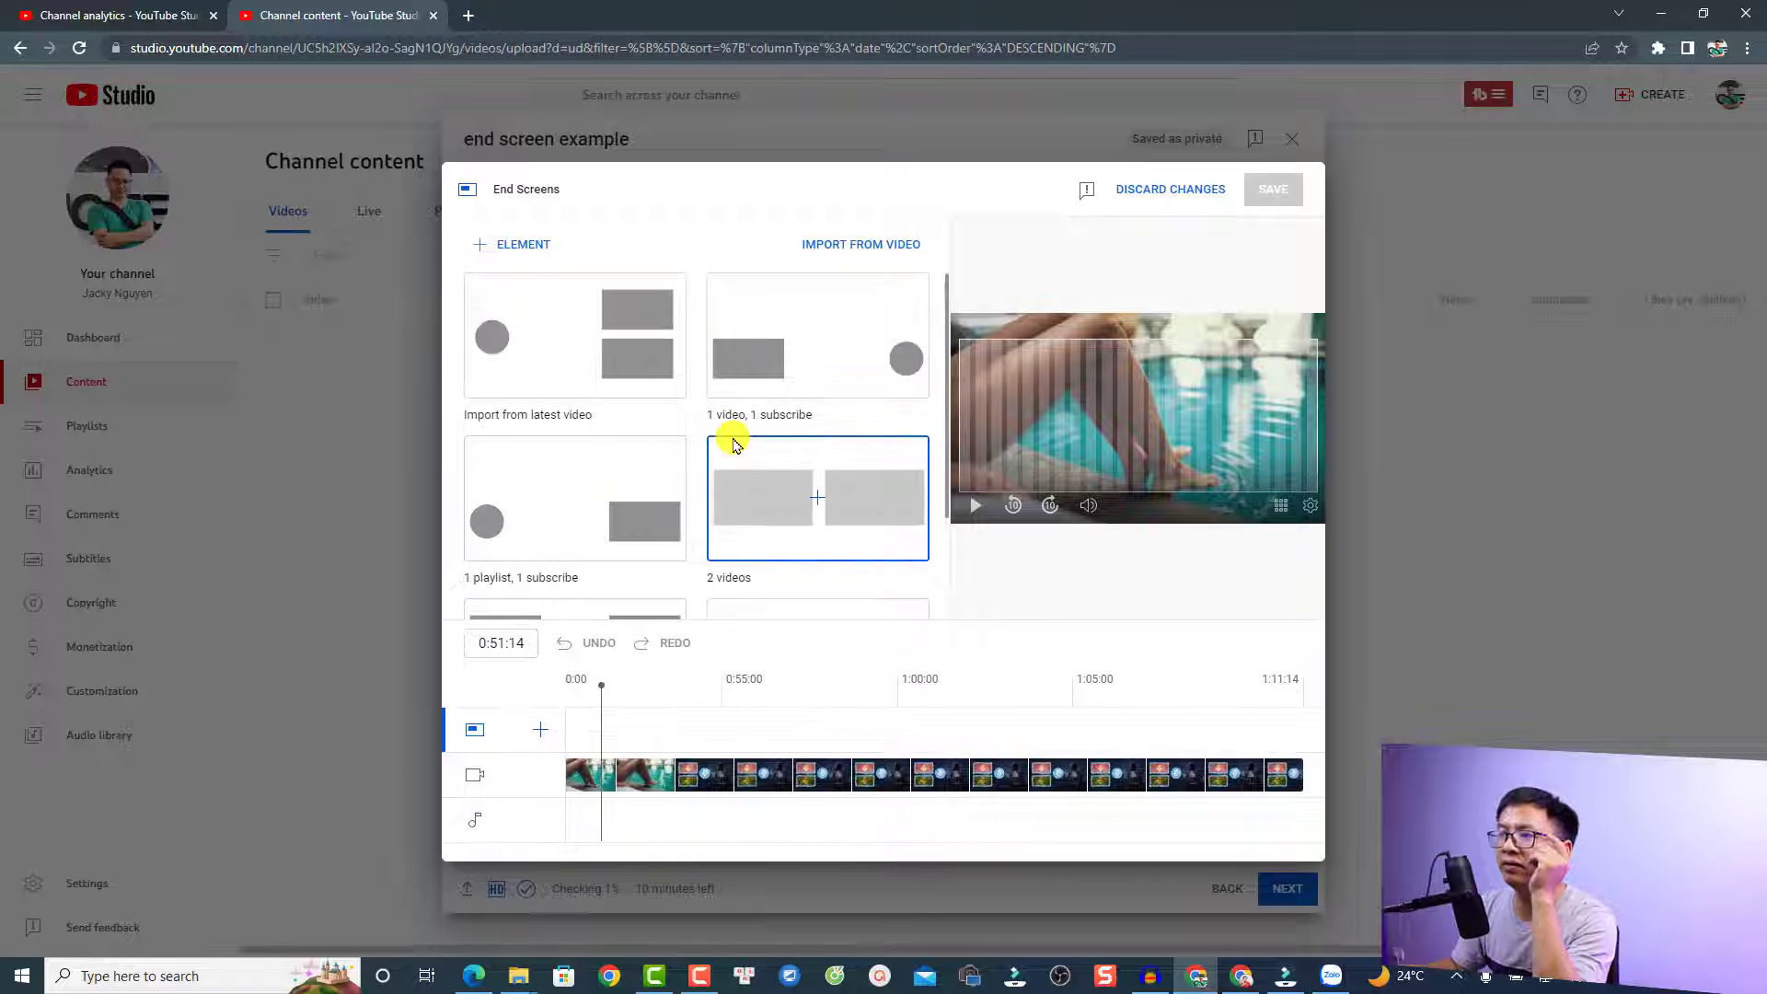
{"action": "scroll", "coordinate": [737, 445], "scroll_direction": "down", "scroll_amount": 2}
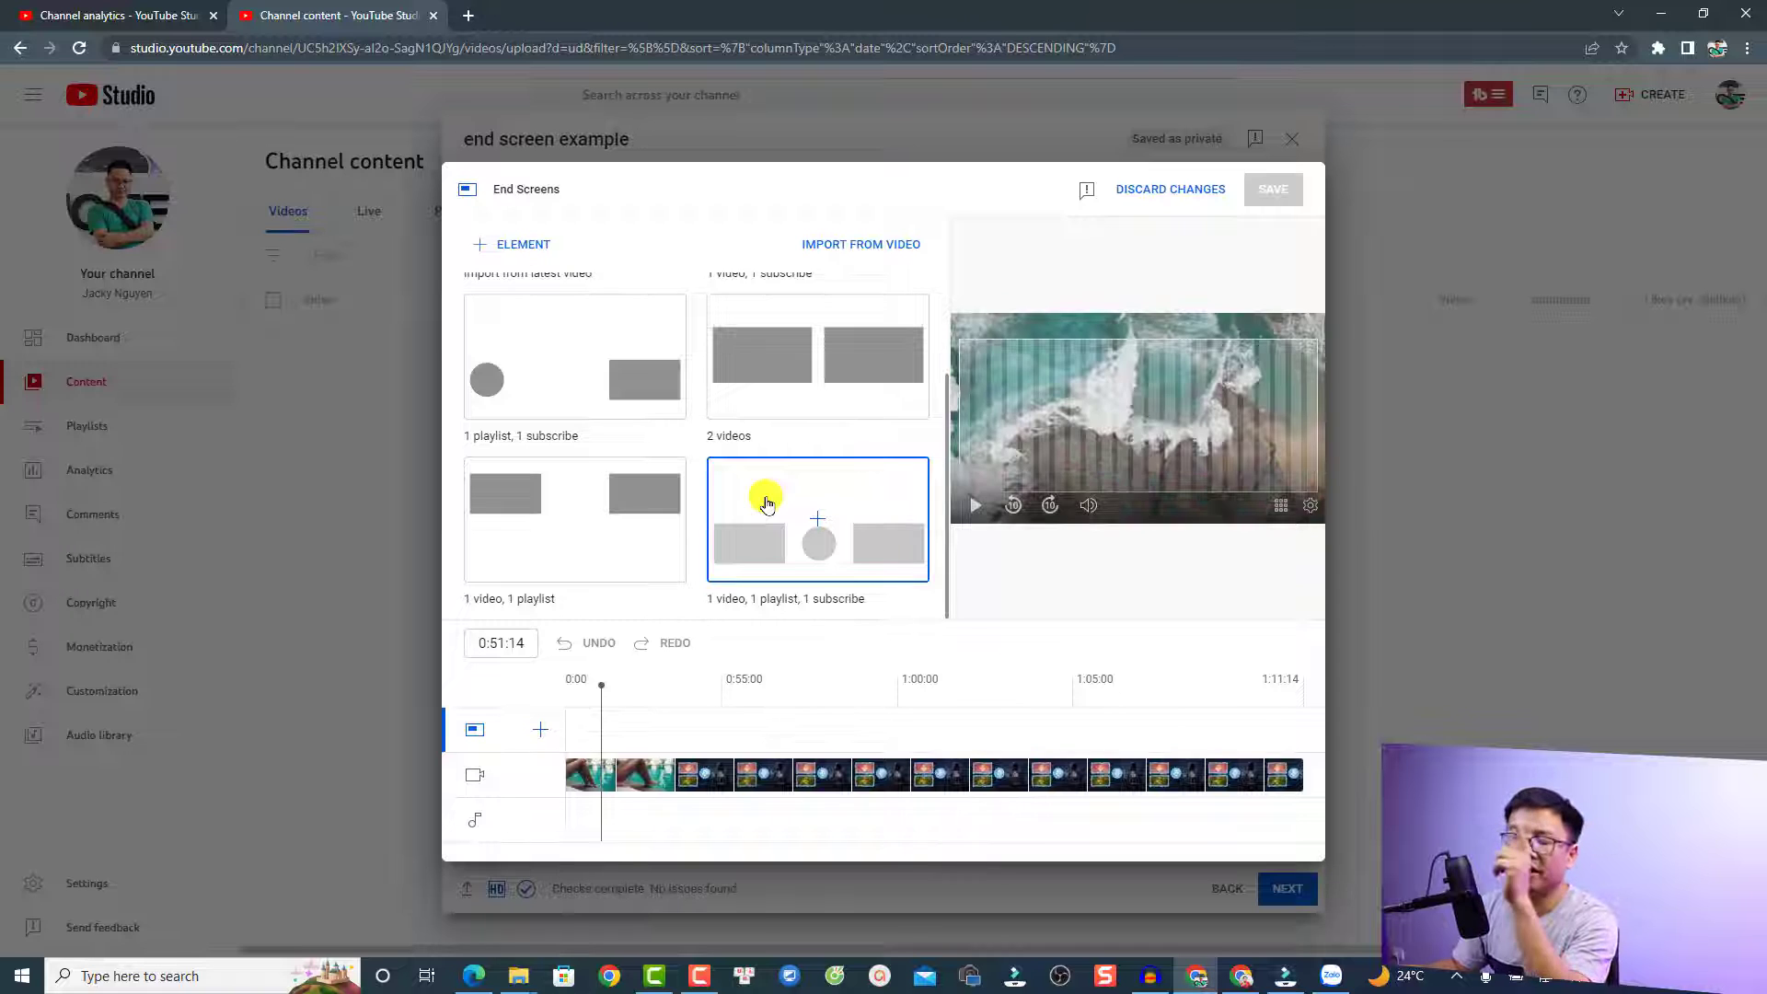
{"action": "scroll", "coordinate": [768, 497], "scroll_direction": "up", "scroll_amount": 2}
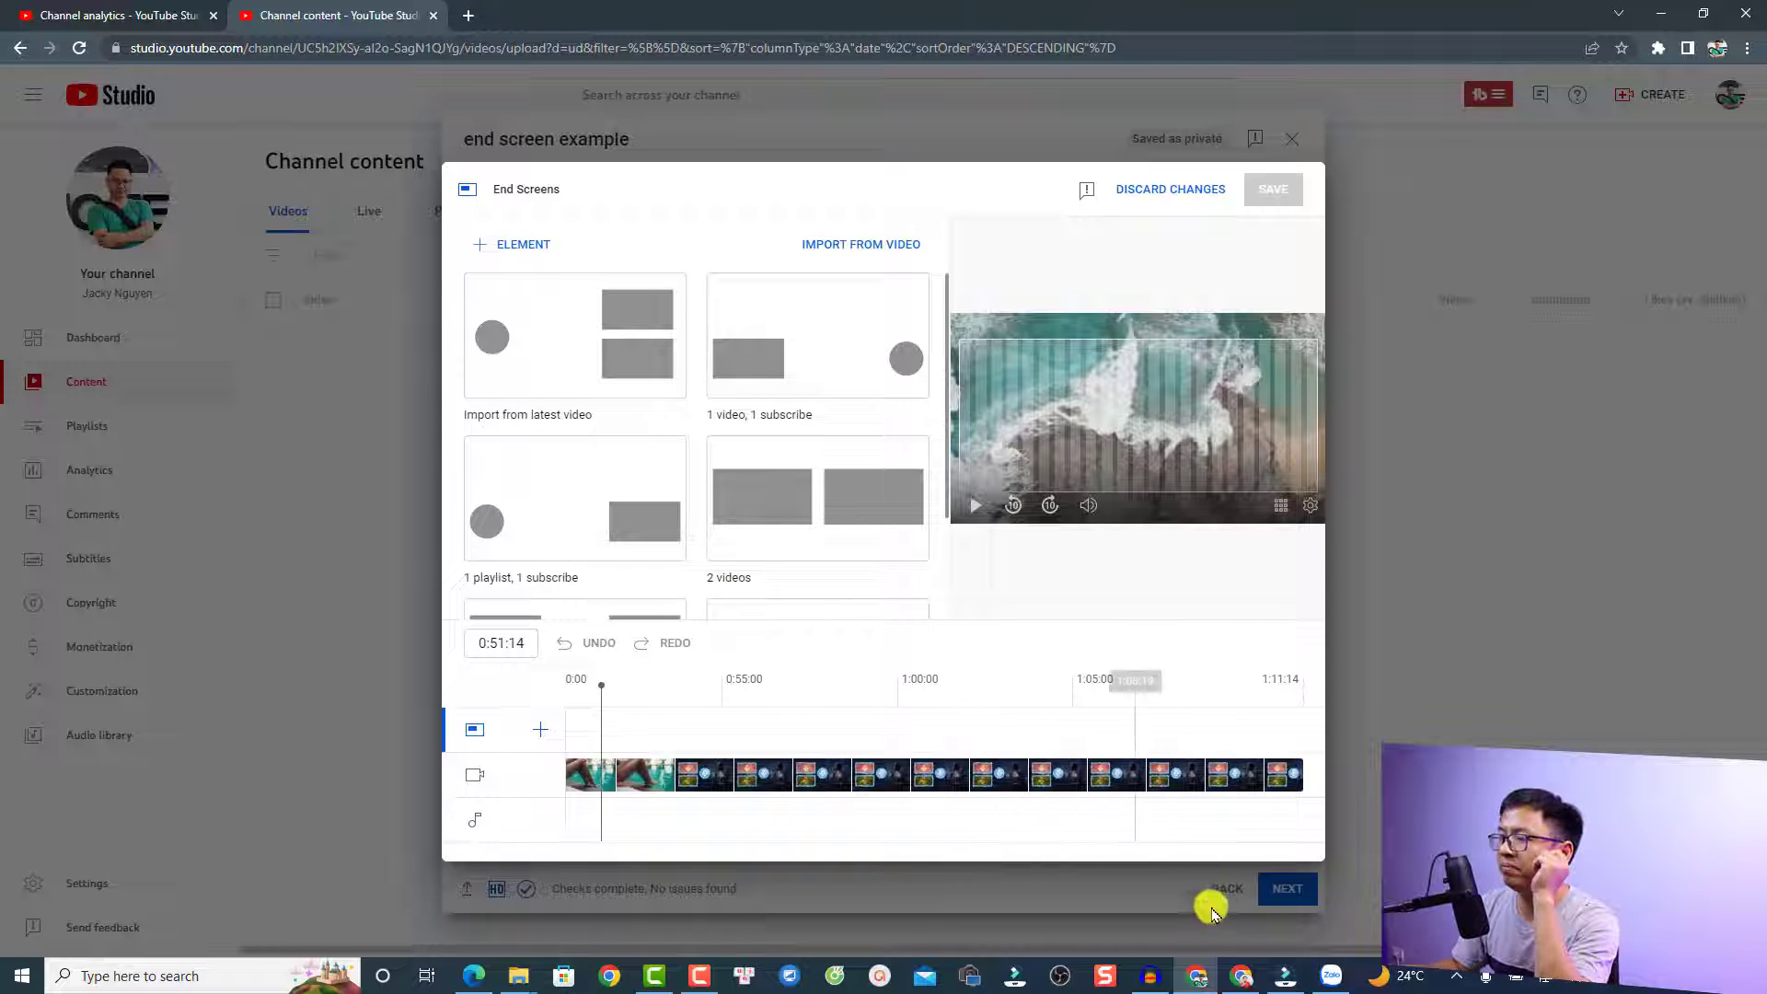
{"action": "left_click", "coordinate": [1286, 978]}
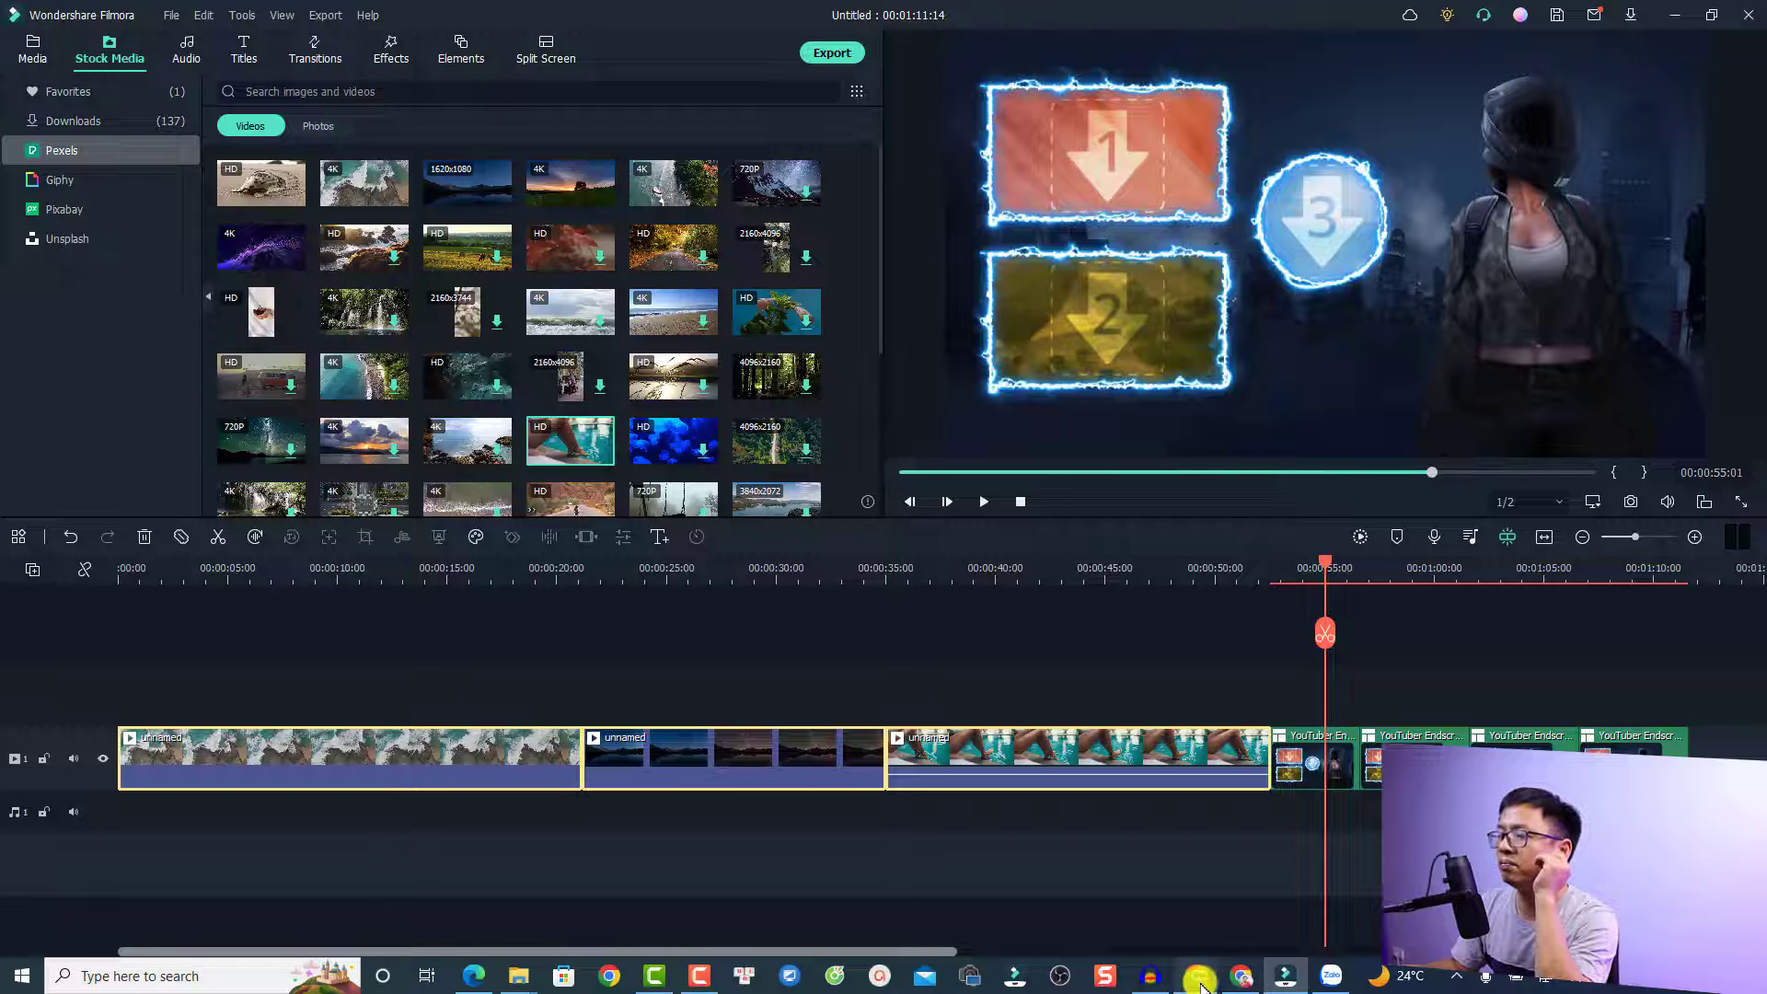
{"action": "left_click", "coordinate": [1241, 978]}
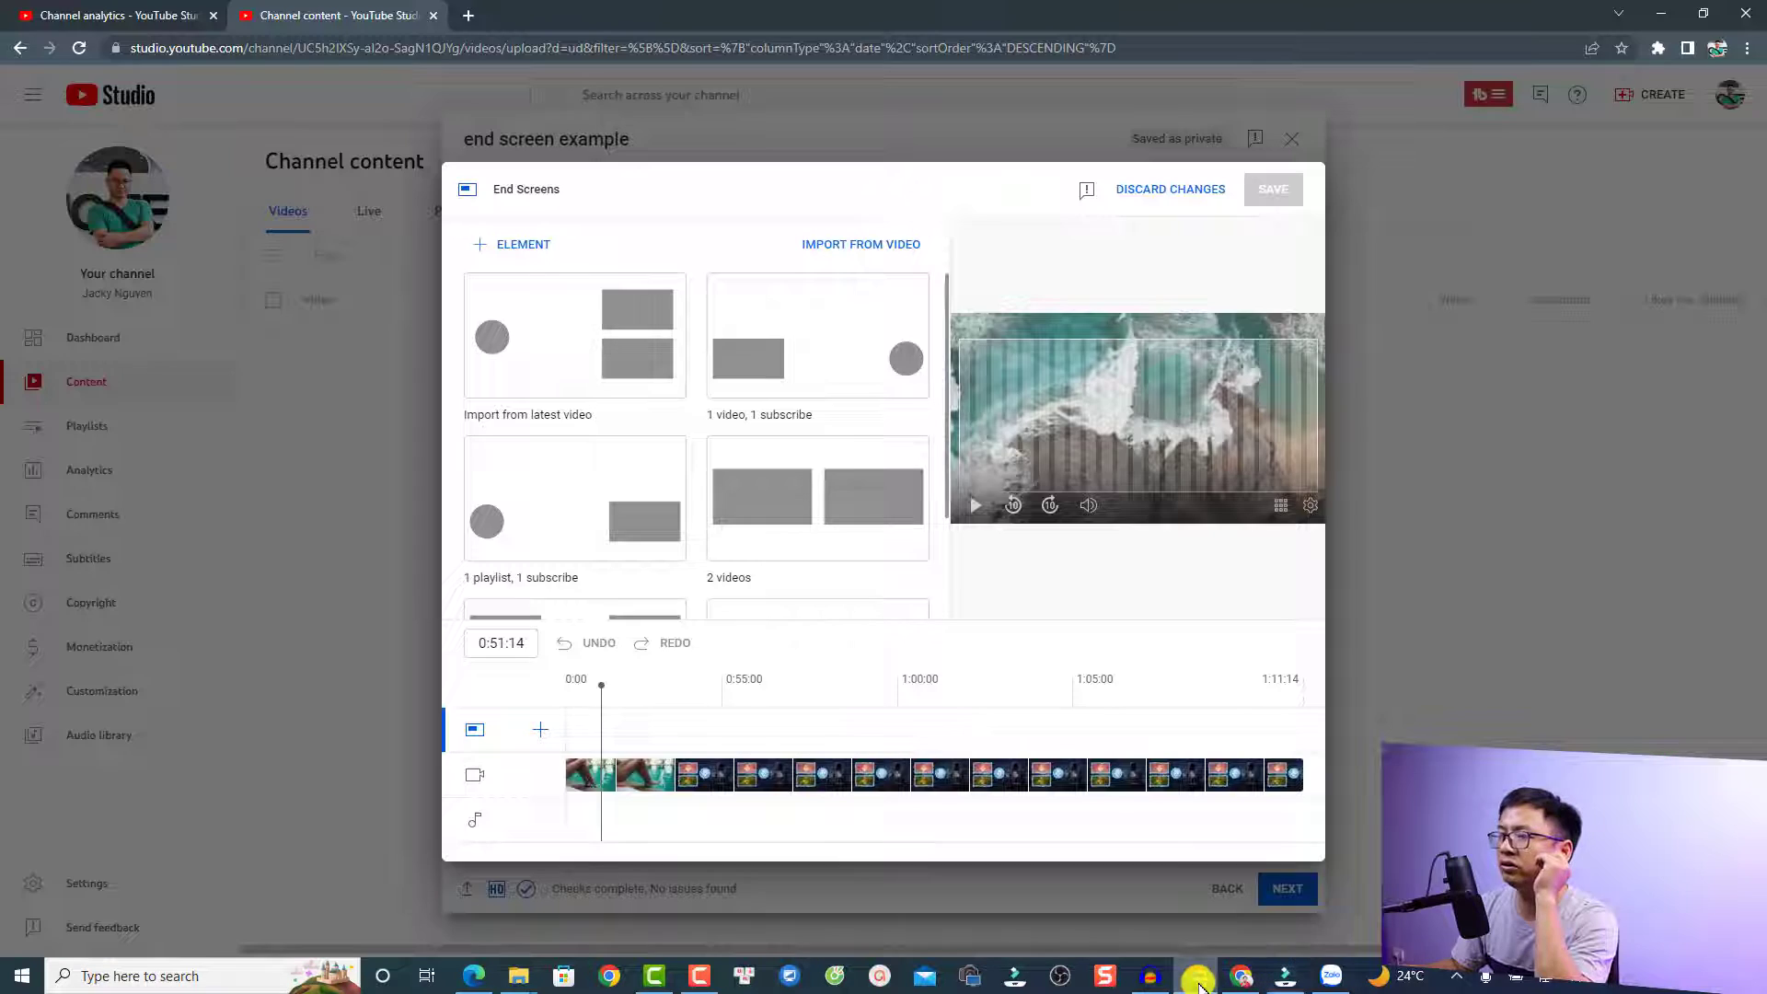
{"action": "left_click", "coordinate": [616, 369]}
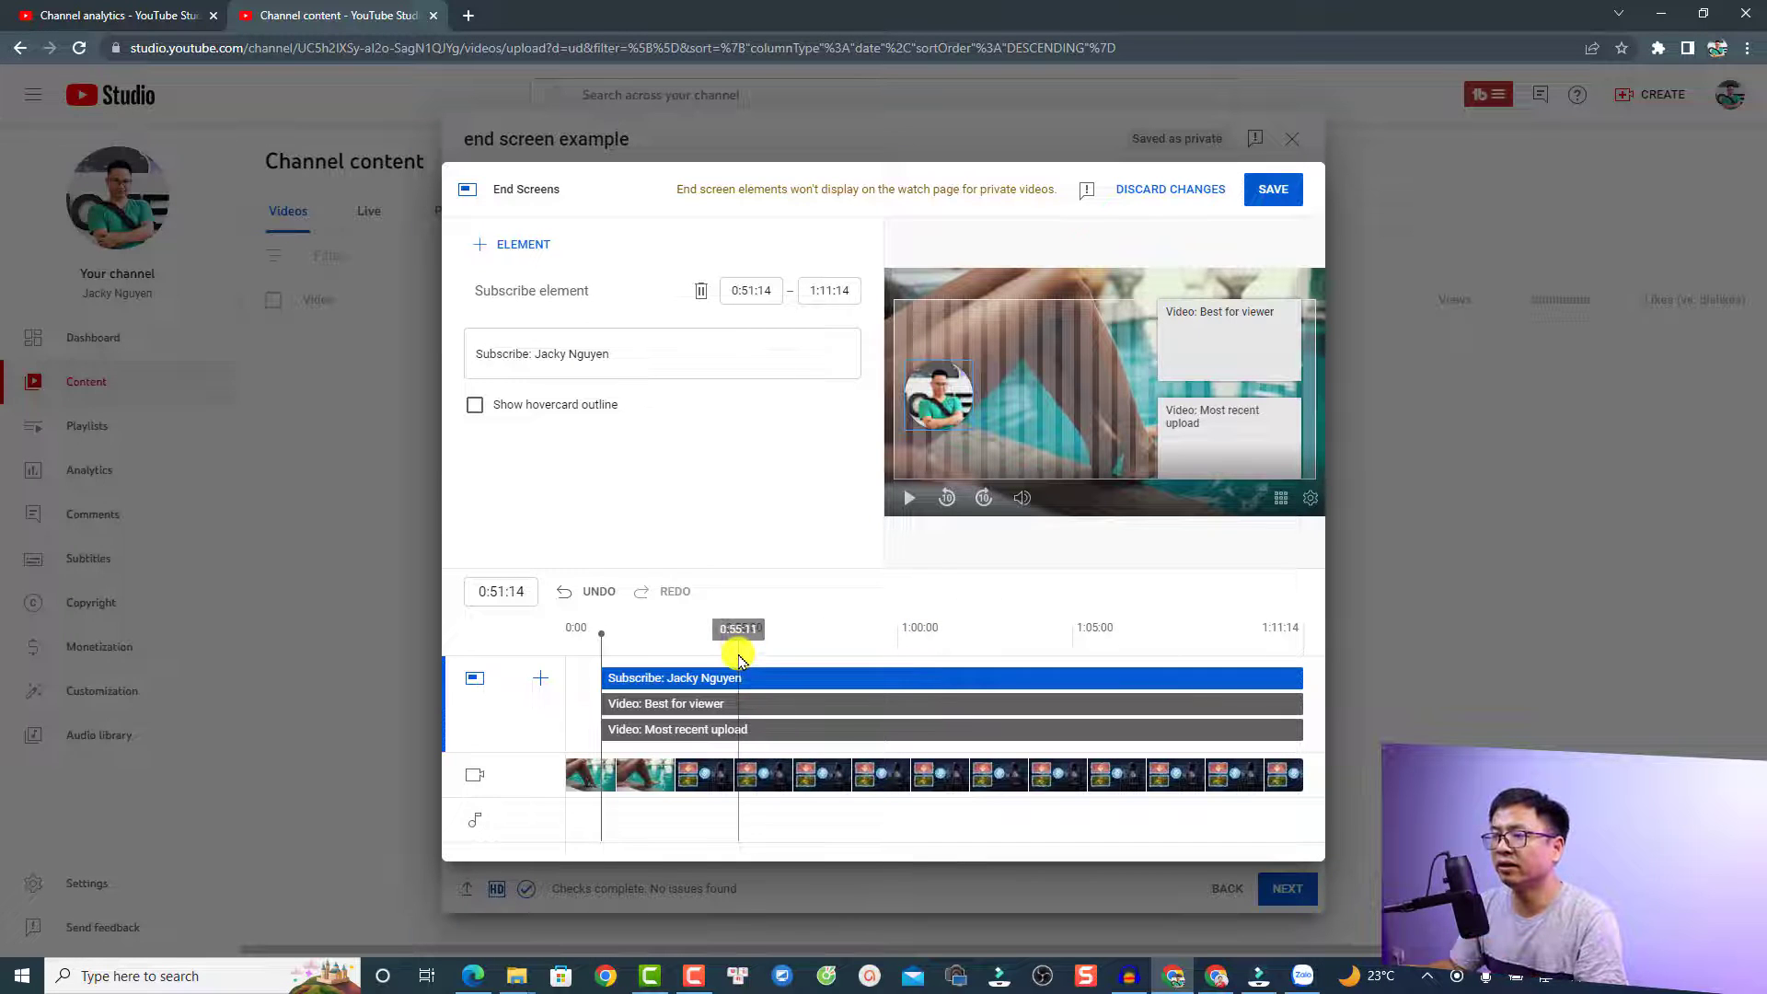
- Move the Subscribe element onto circle 3, Best for viewer onto frame 1 and Most recent upload onto frame 2, and preview the alignment
{"action": "left_click", "coordinate": [739, 657]}
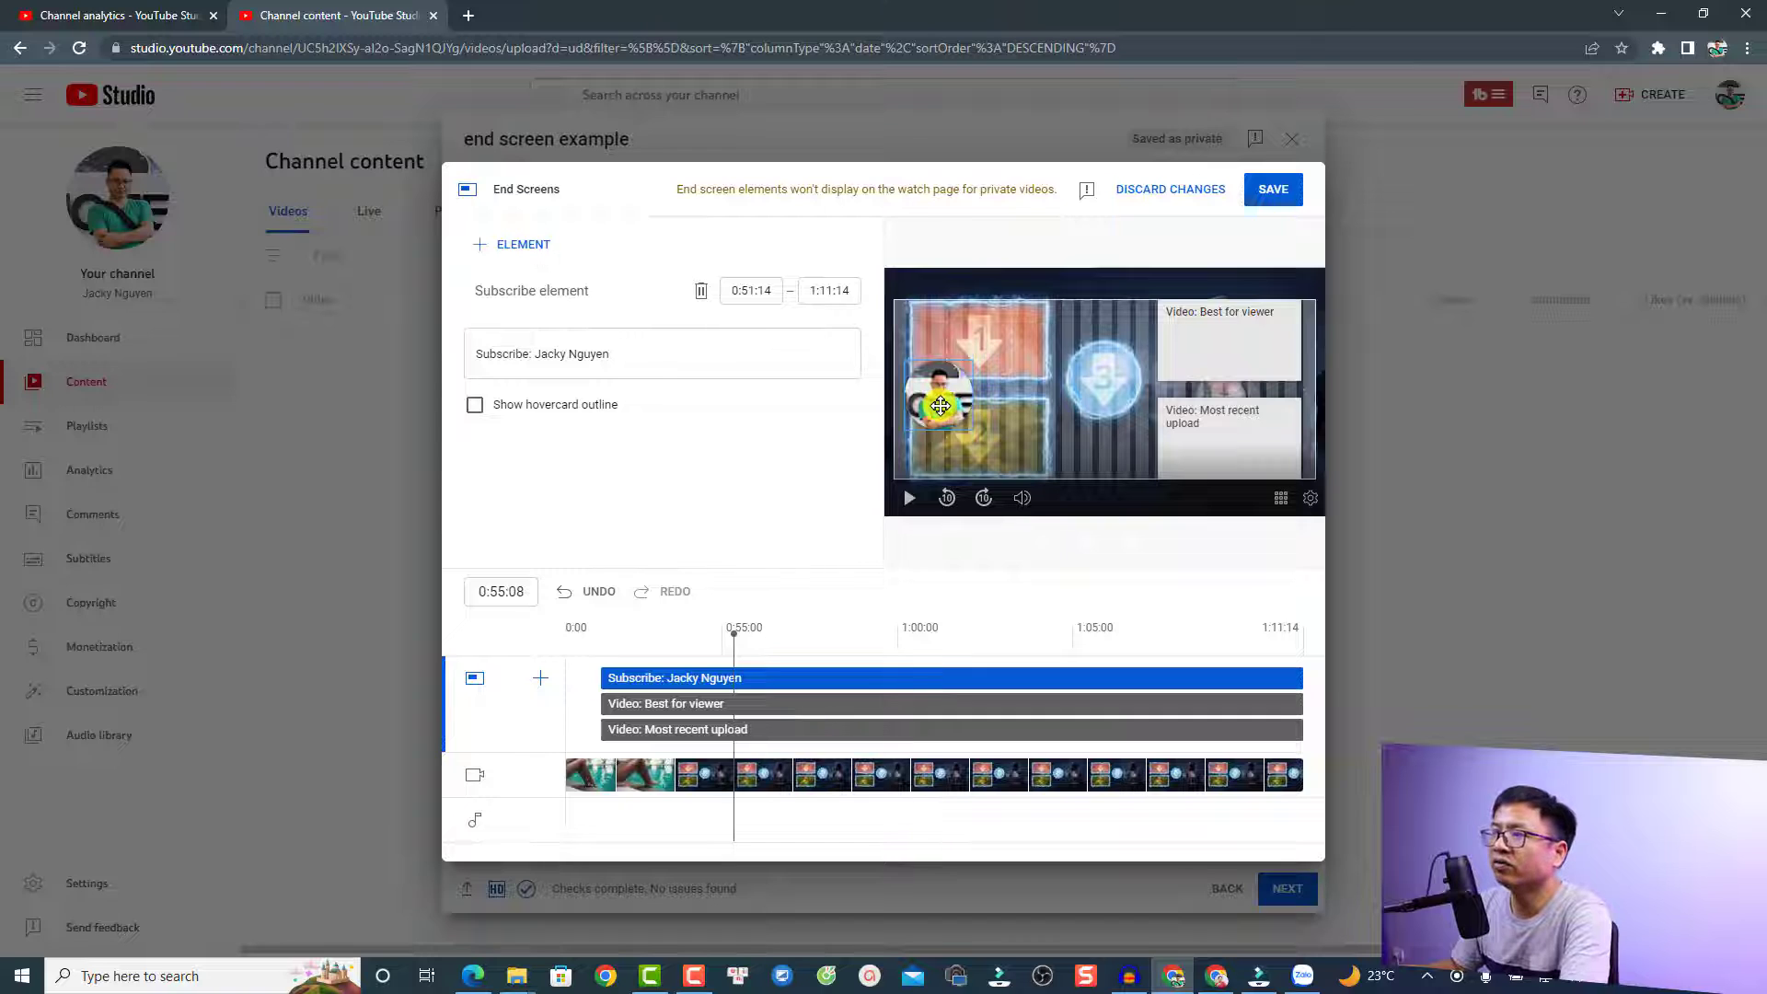
{"action": "left_click_drag", "start_coordinate": [940, 405], "coordinate": [1104, 383]}
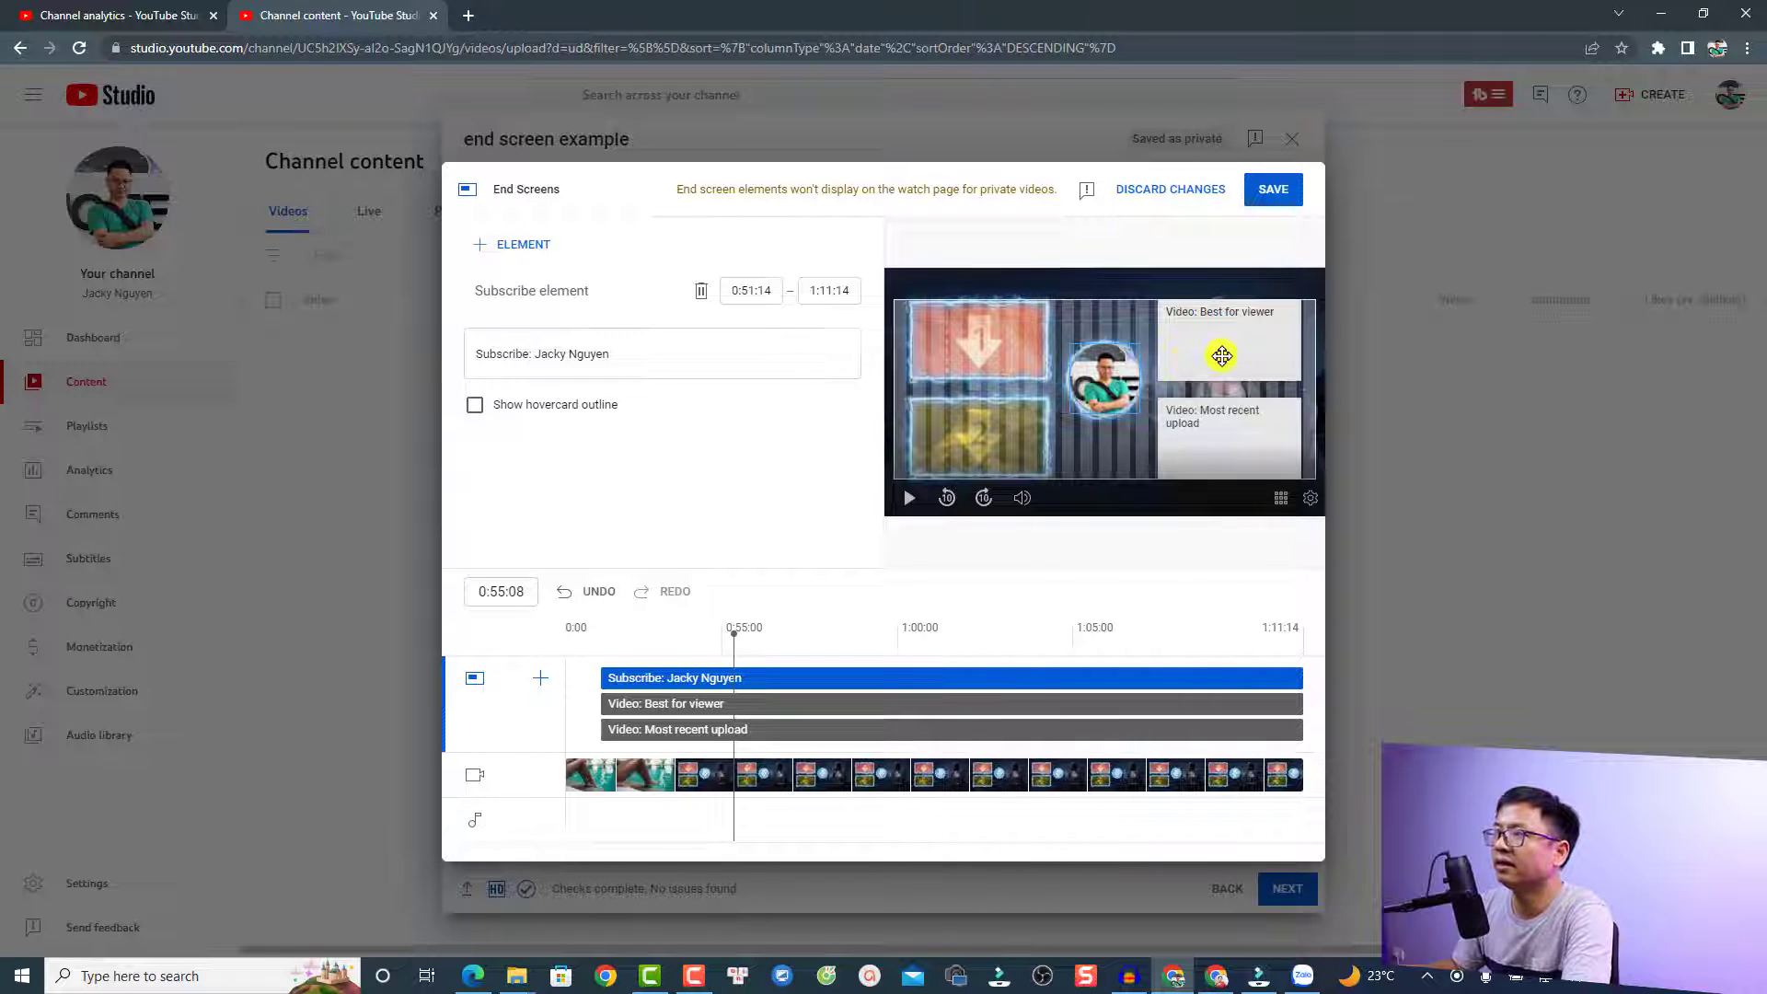
{"action": "left_click_drag", "start_coordinate": [1222, 357], "coordinate": [971, 353]}
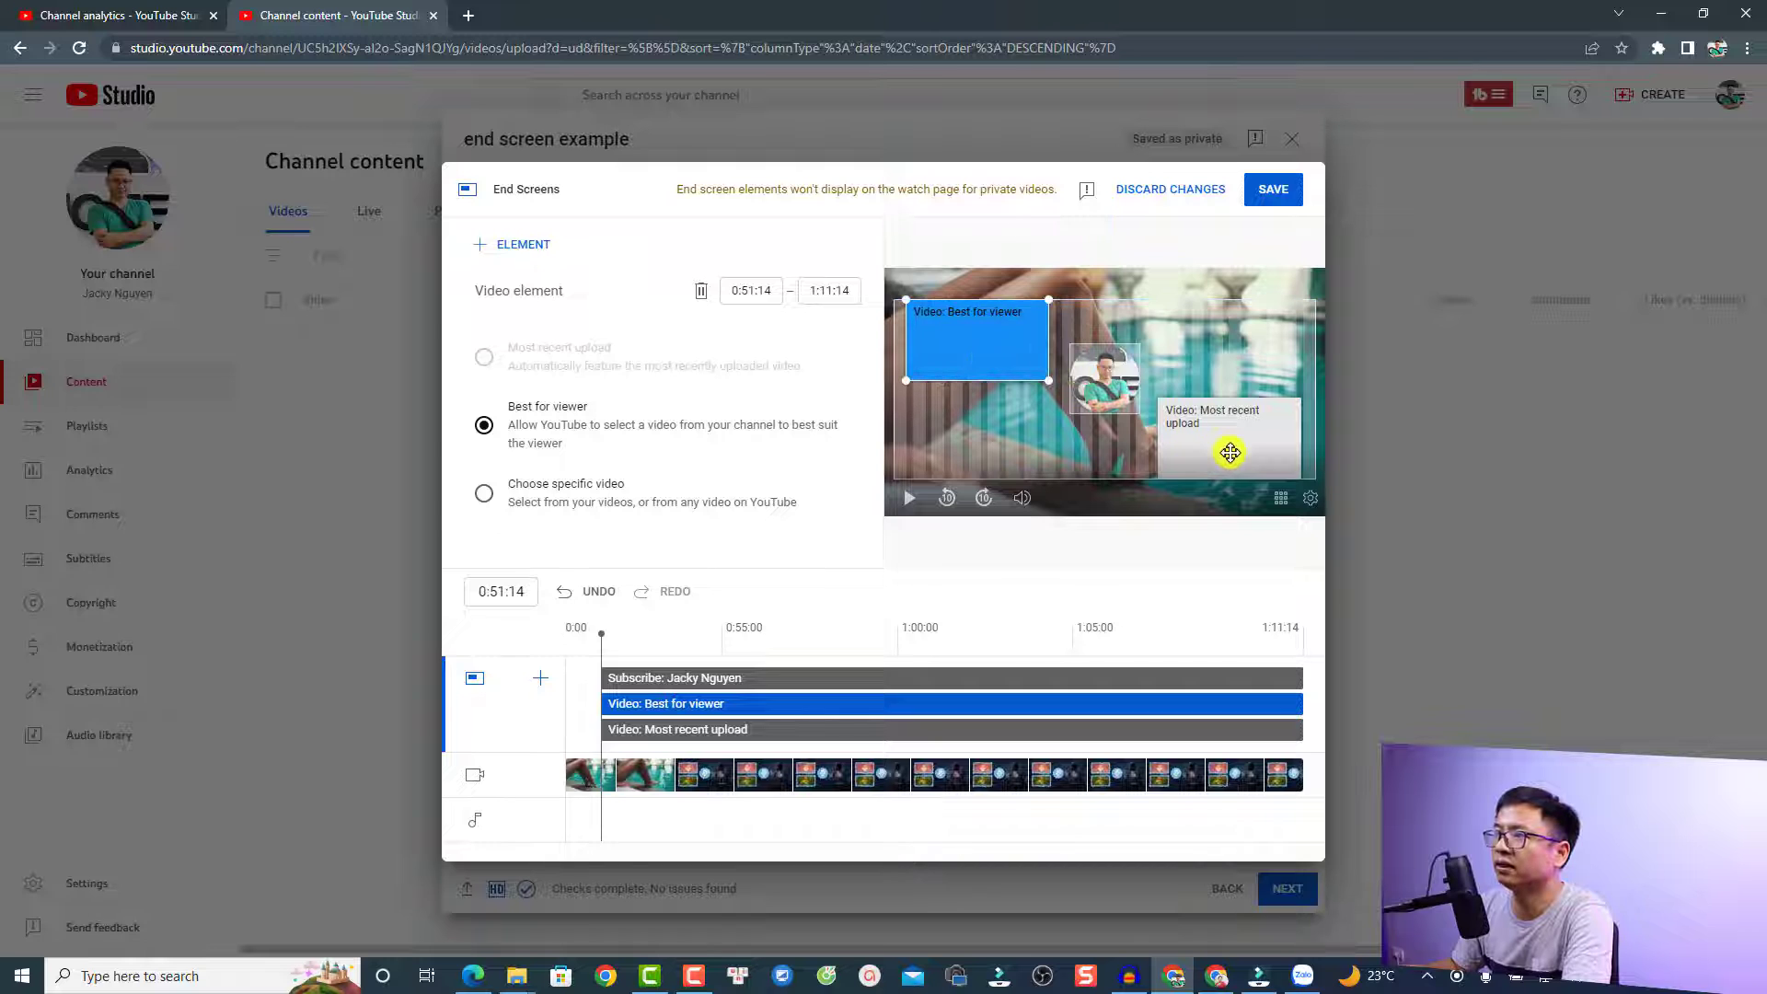
{"action": "left_click_drag", "start_coordinate": [1231, 452], "coordinate": [977, 449]}
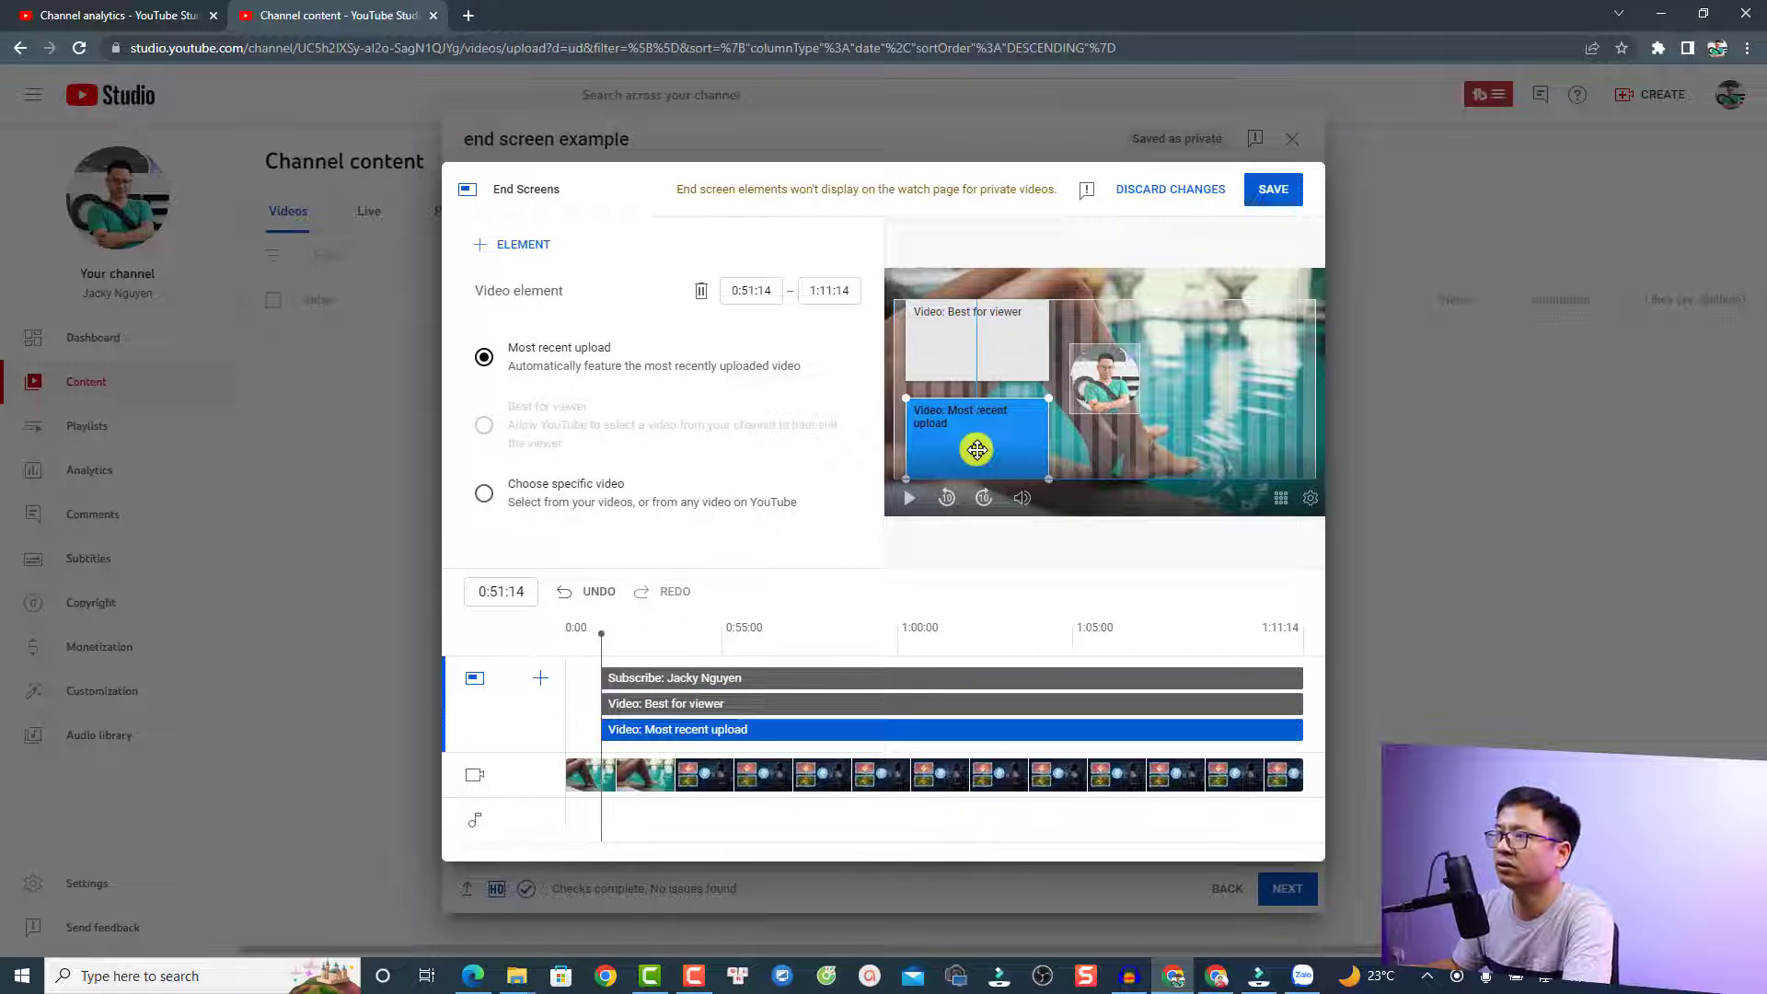
{"action": "left_click", "coordinate": [695, 654]}
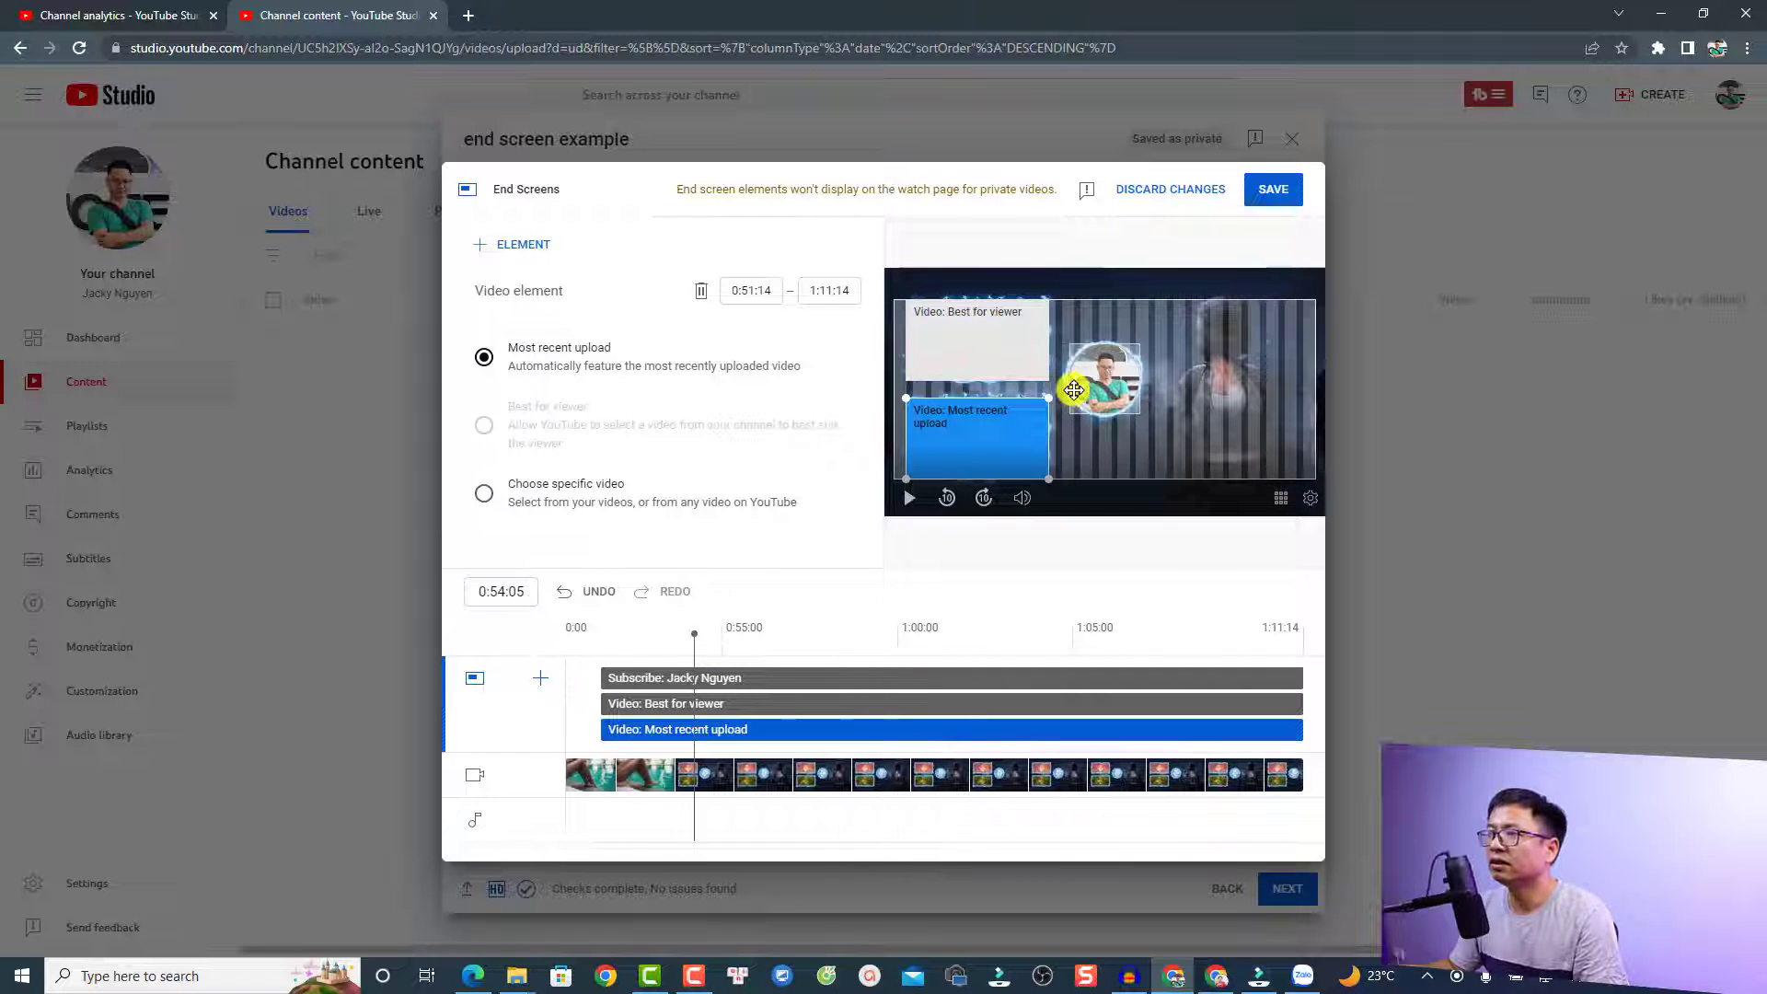
{"action": "key", "text": "space"}
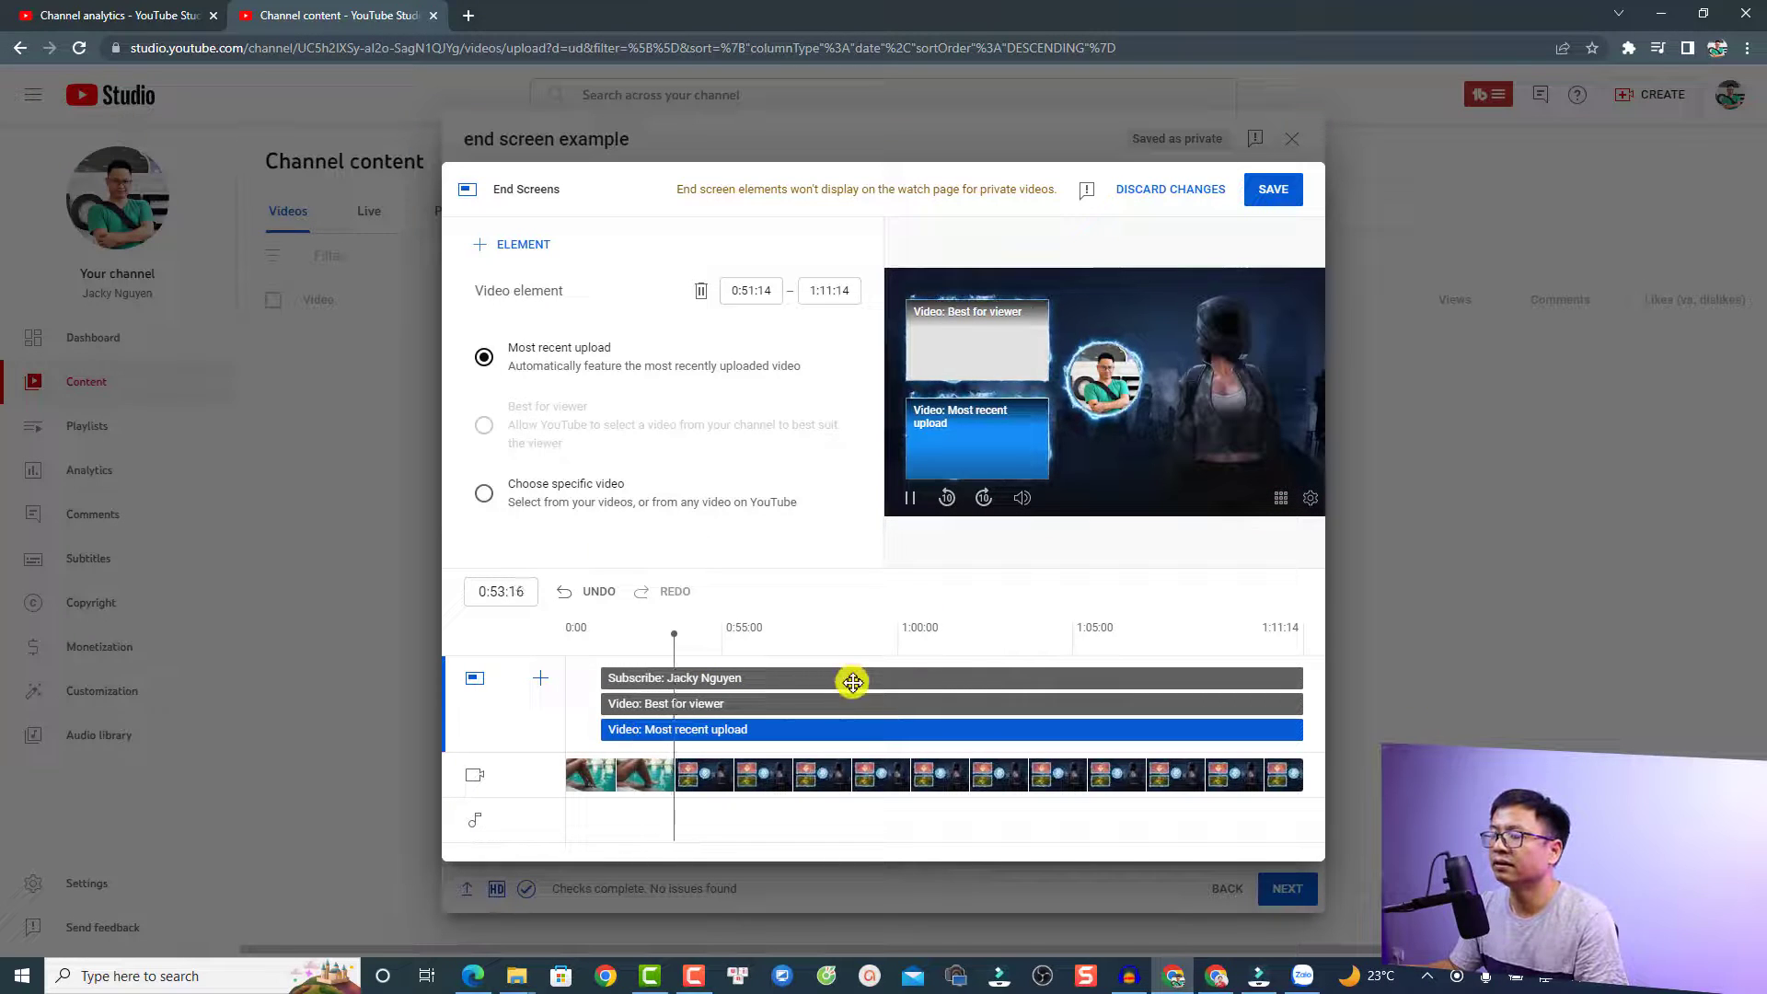
{"action": "key", "text": "space"}
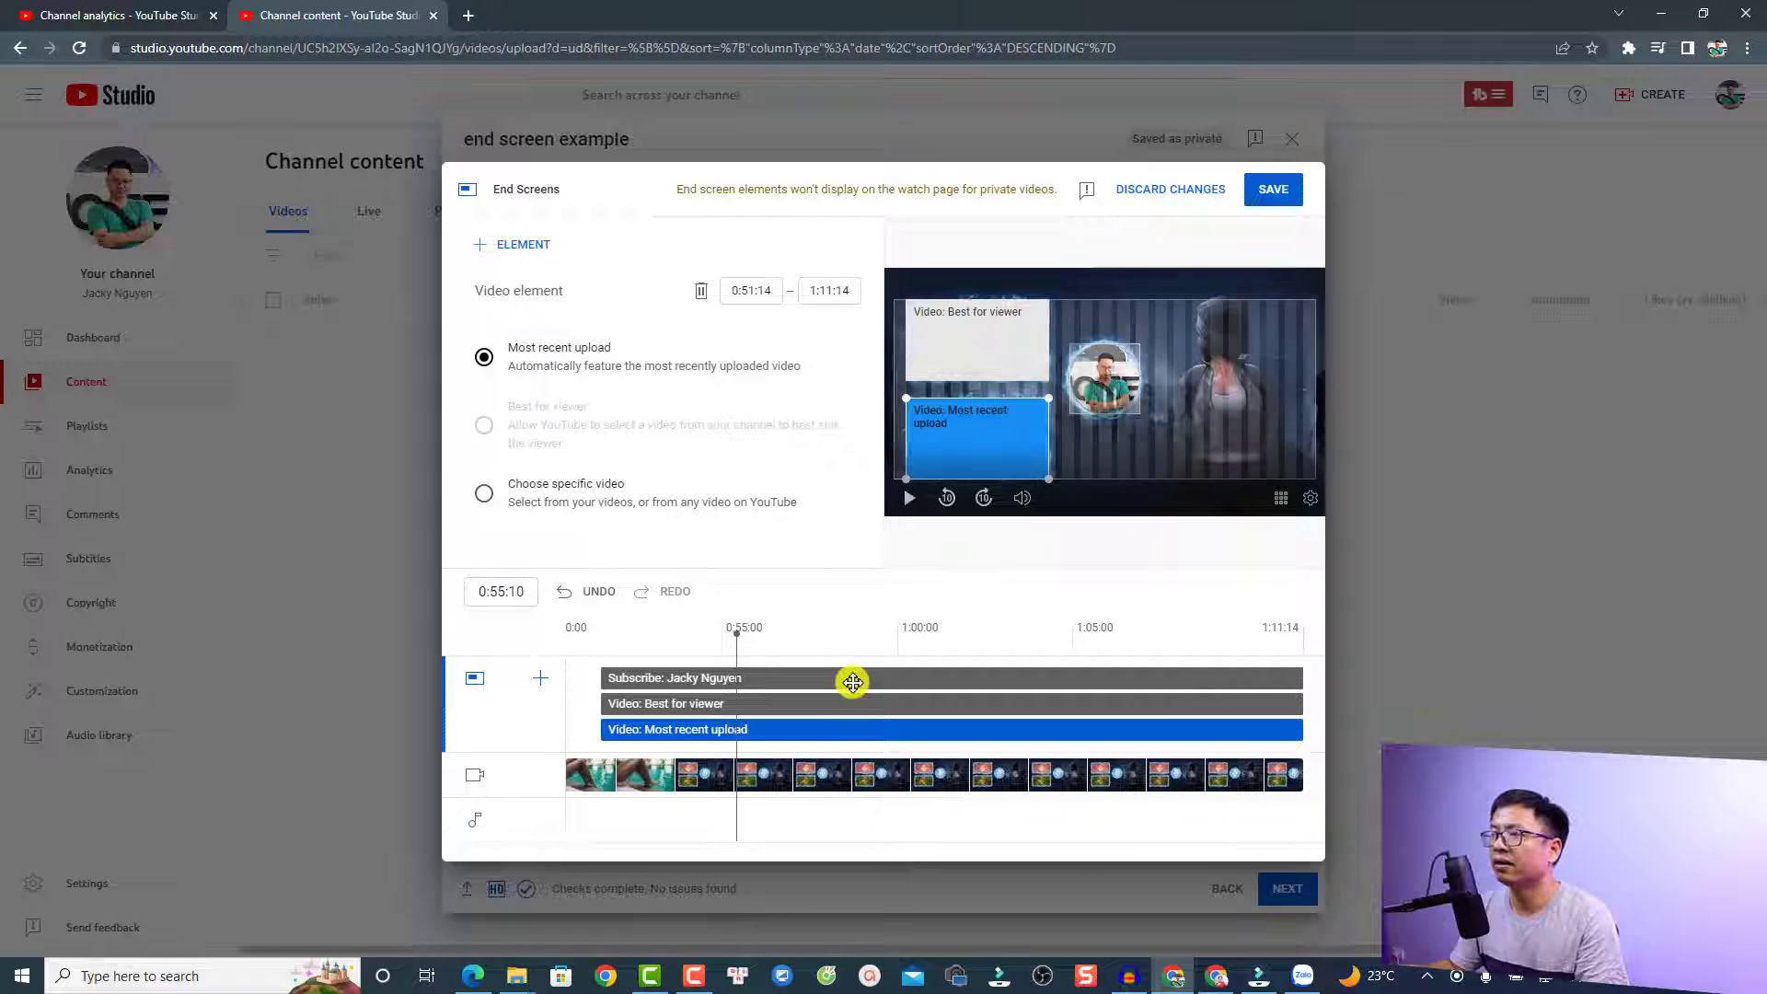
- Change the Best for viewer element to the specific video "How to Add or Insert Images to Video with ActivePresenter 9"
{"action": "left_click", "coordinate": [965, 333]}
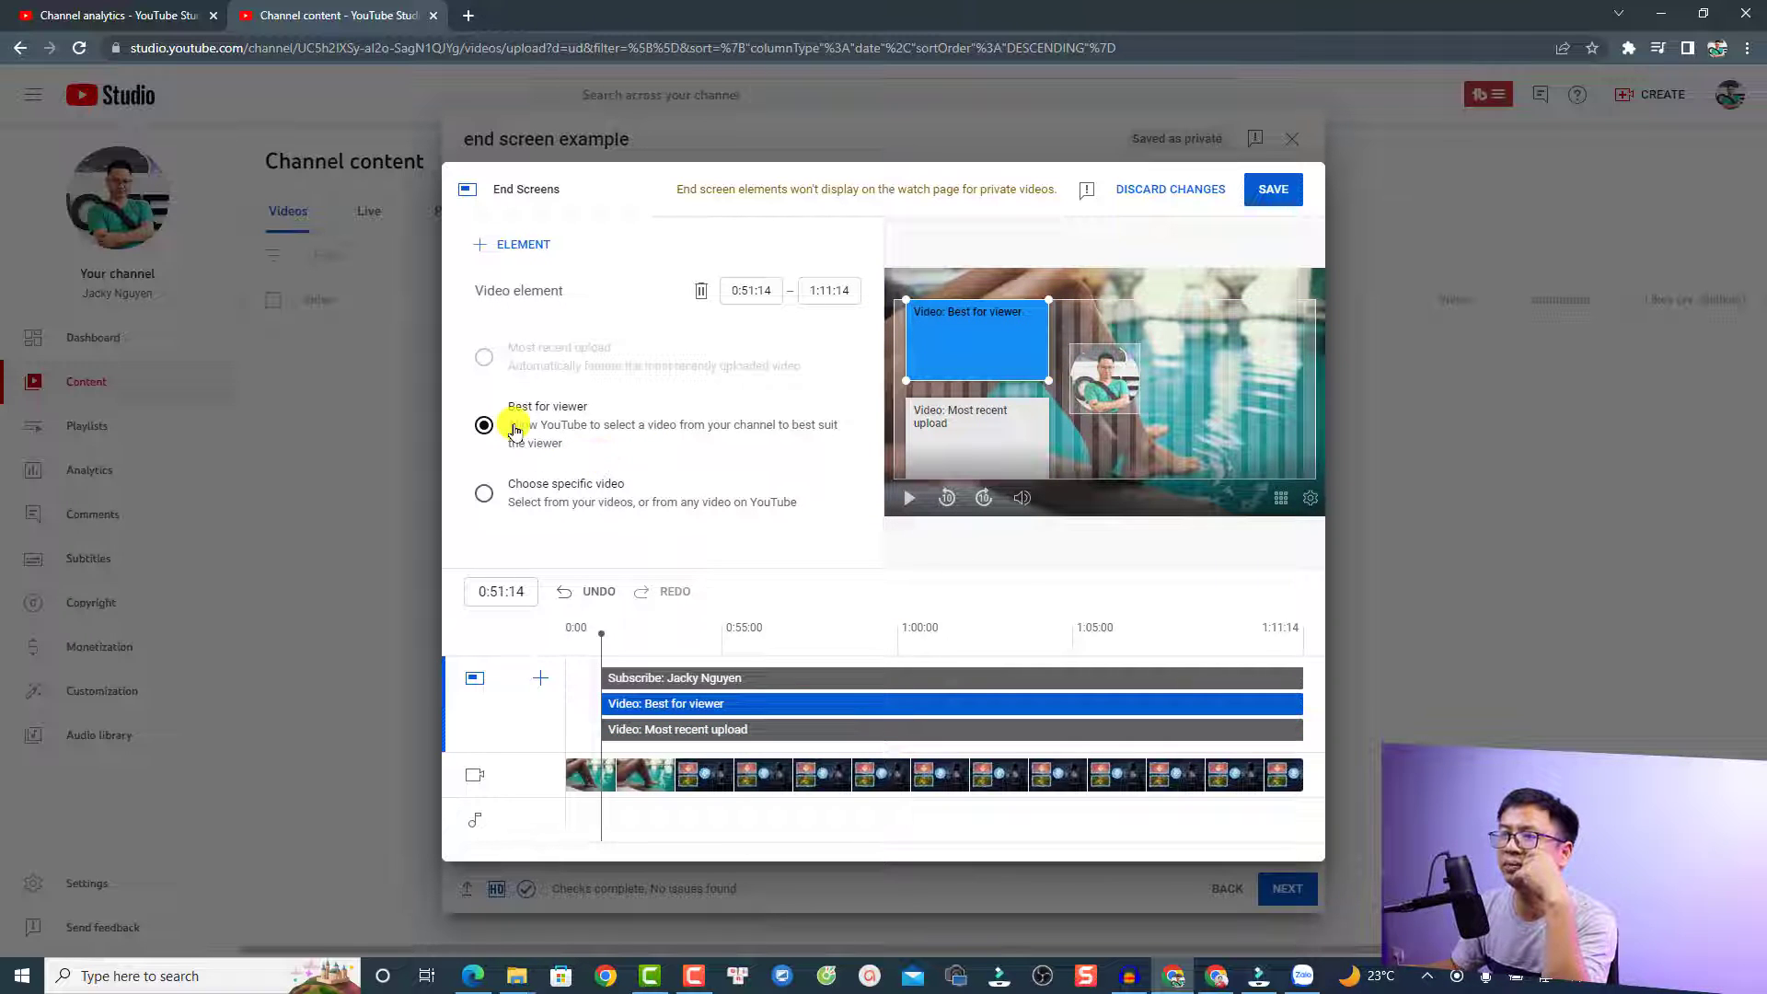
{"action": "left_click", "coordinate": [485, 493]}
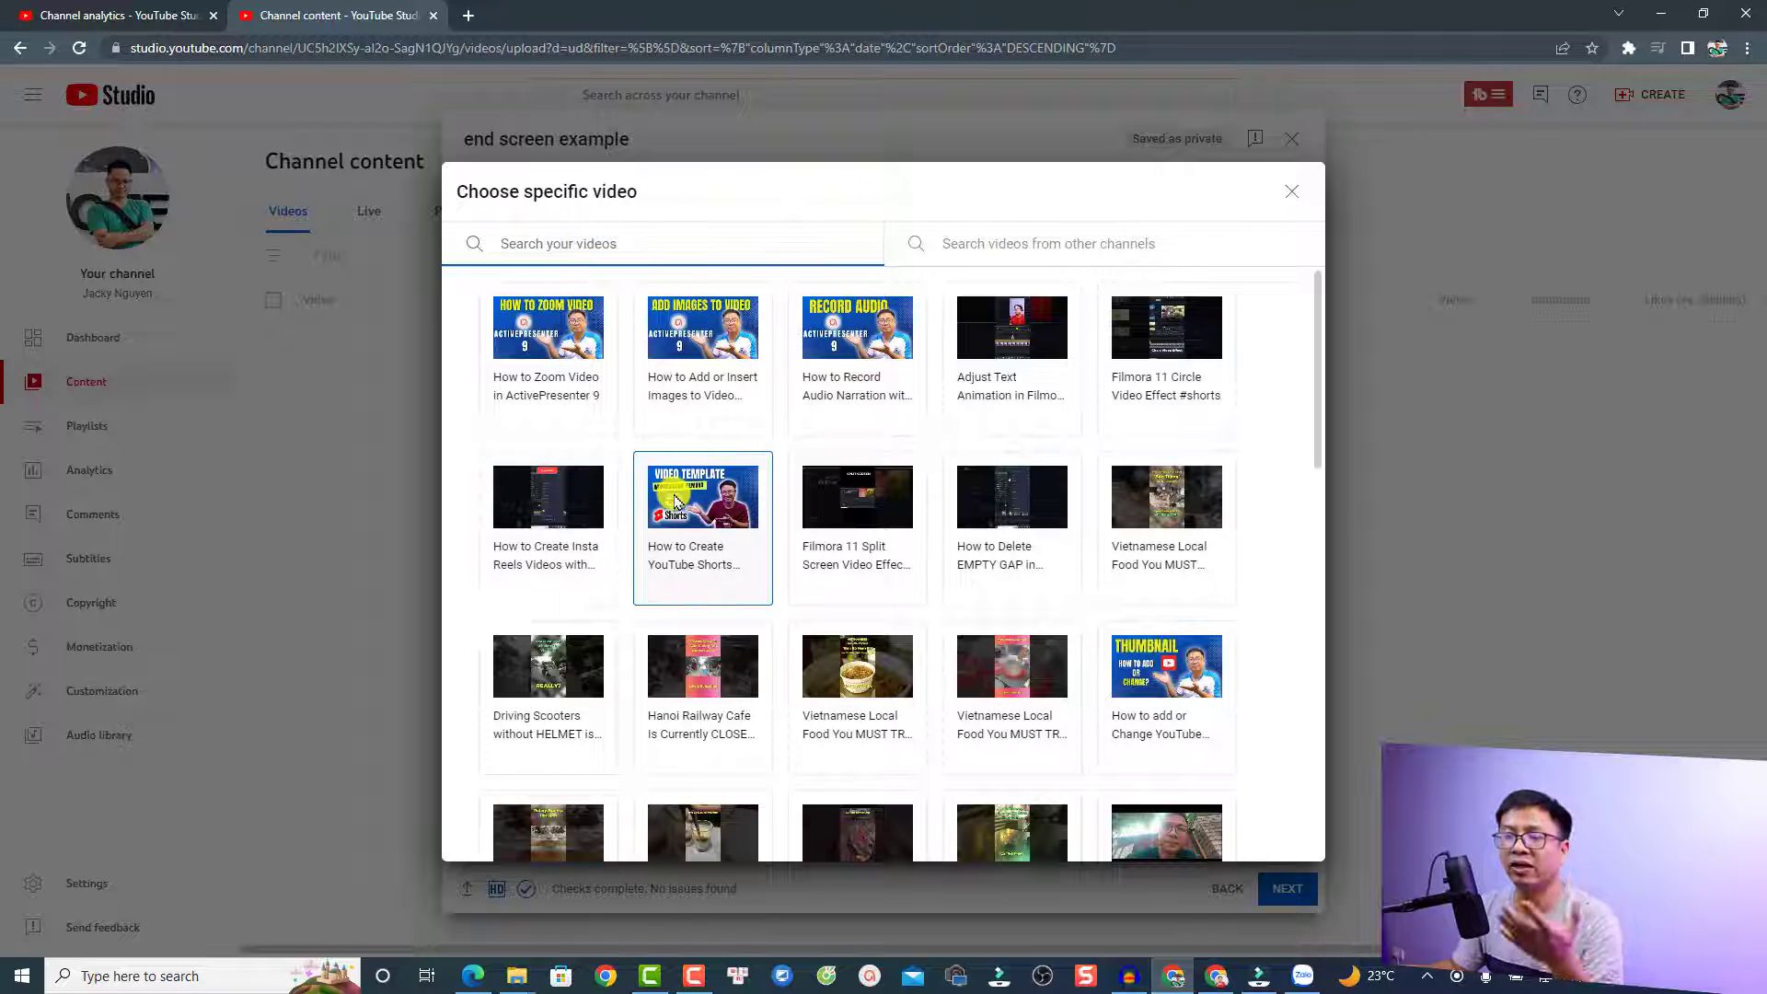
{"action": "left_click", "coordinate": [683, 357]}
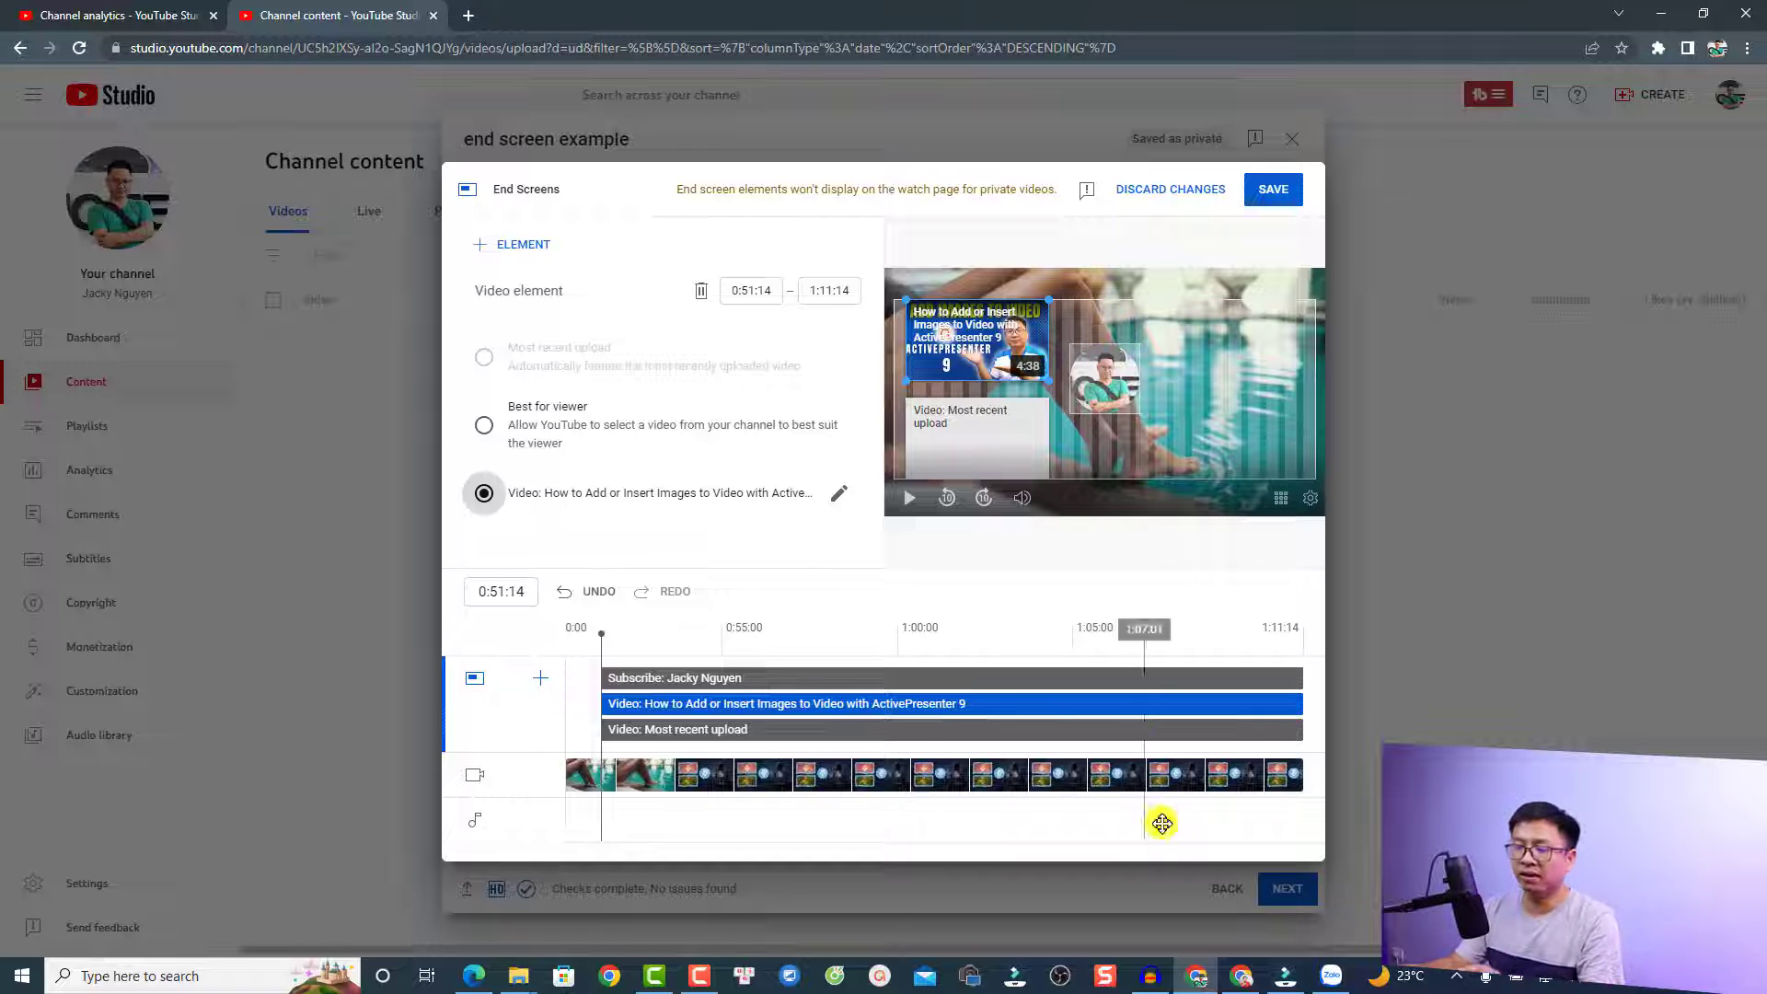
- Switch to Wondershare Filmora, add a text title at 00:00:53:11 and place it just above the circle 3 placeholder
{"action": "left_click", "coordinate": [1265, 977]}
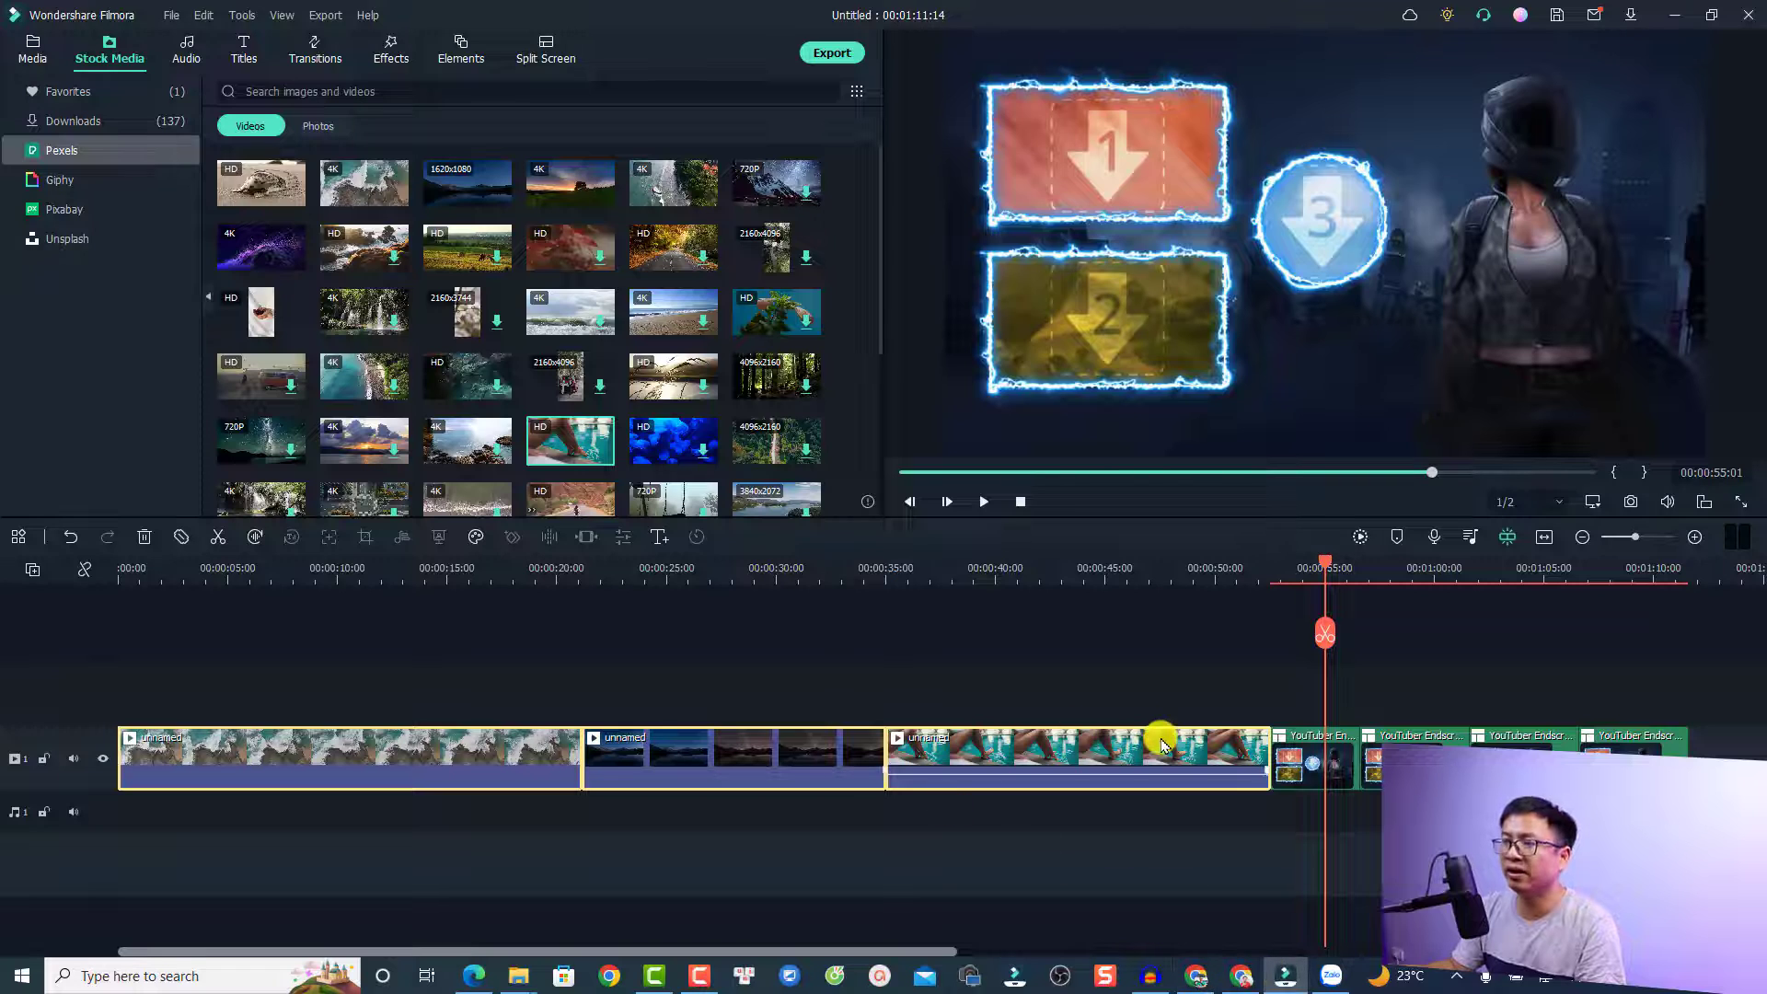
{"action": "left_click", "coordinate": [1291, 579]}
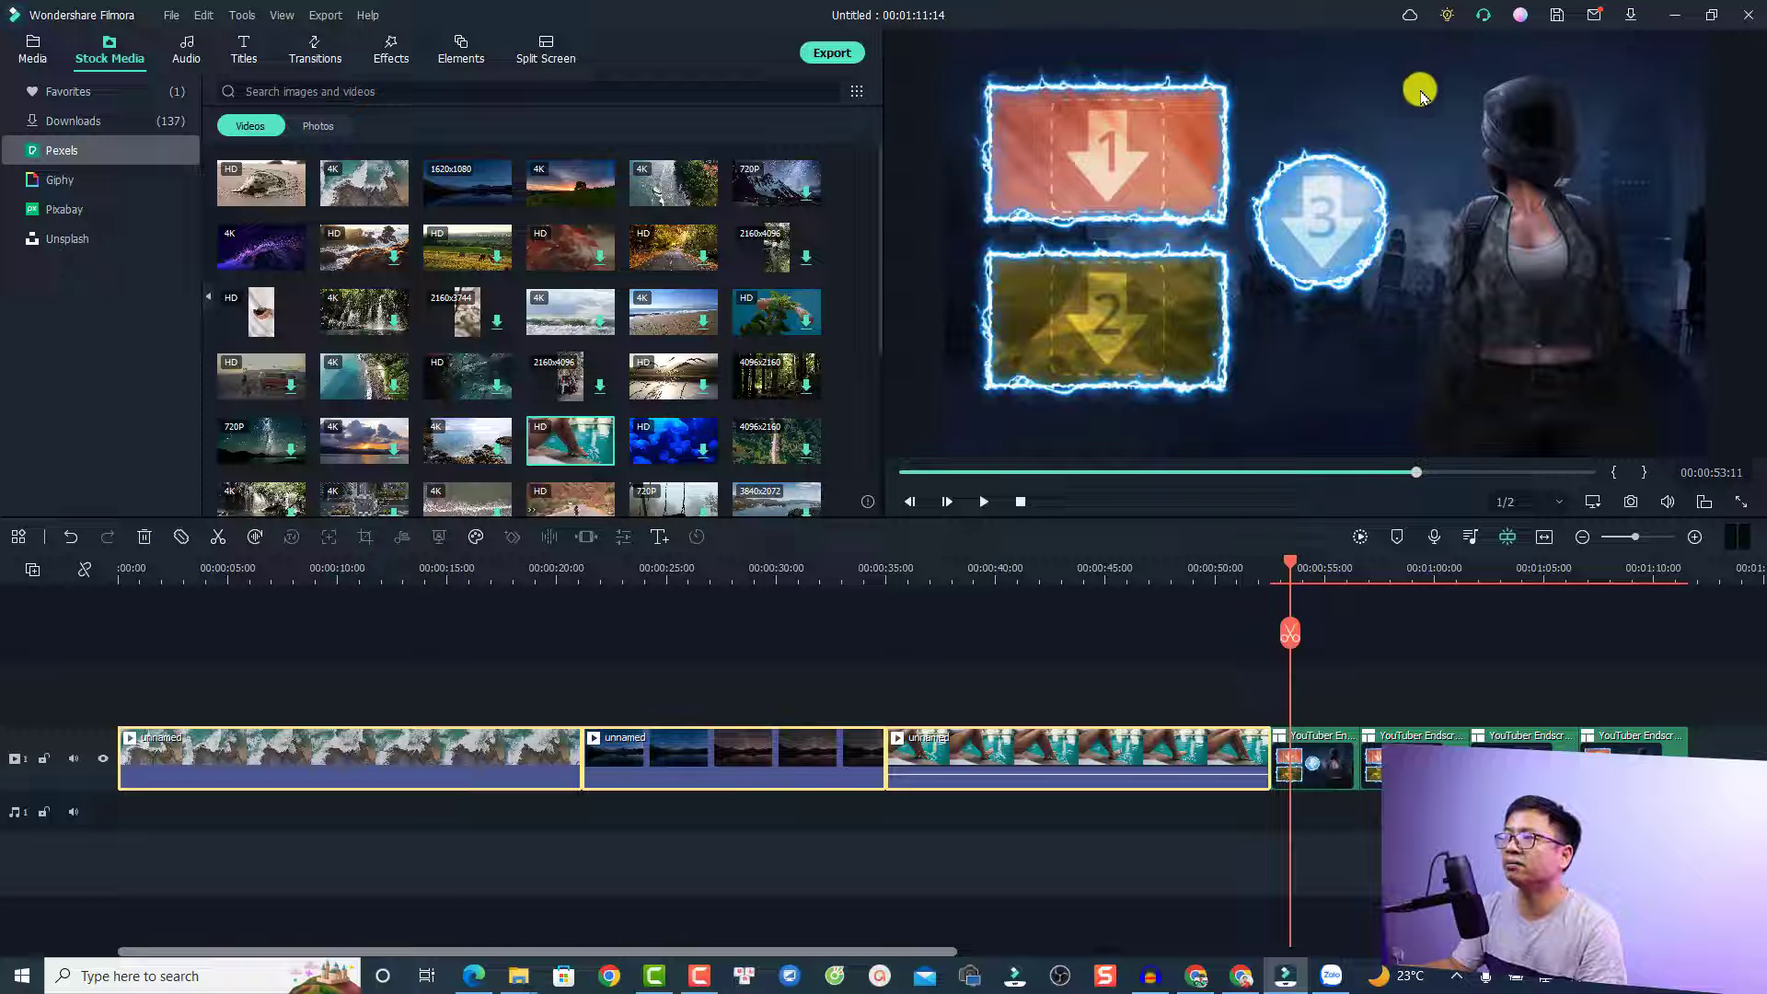
{"action": "left_click", "coordinate": [658, 538]}
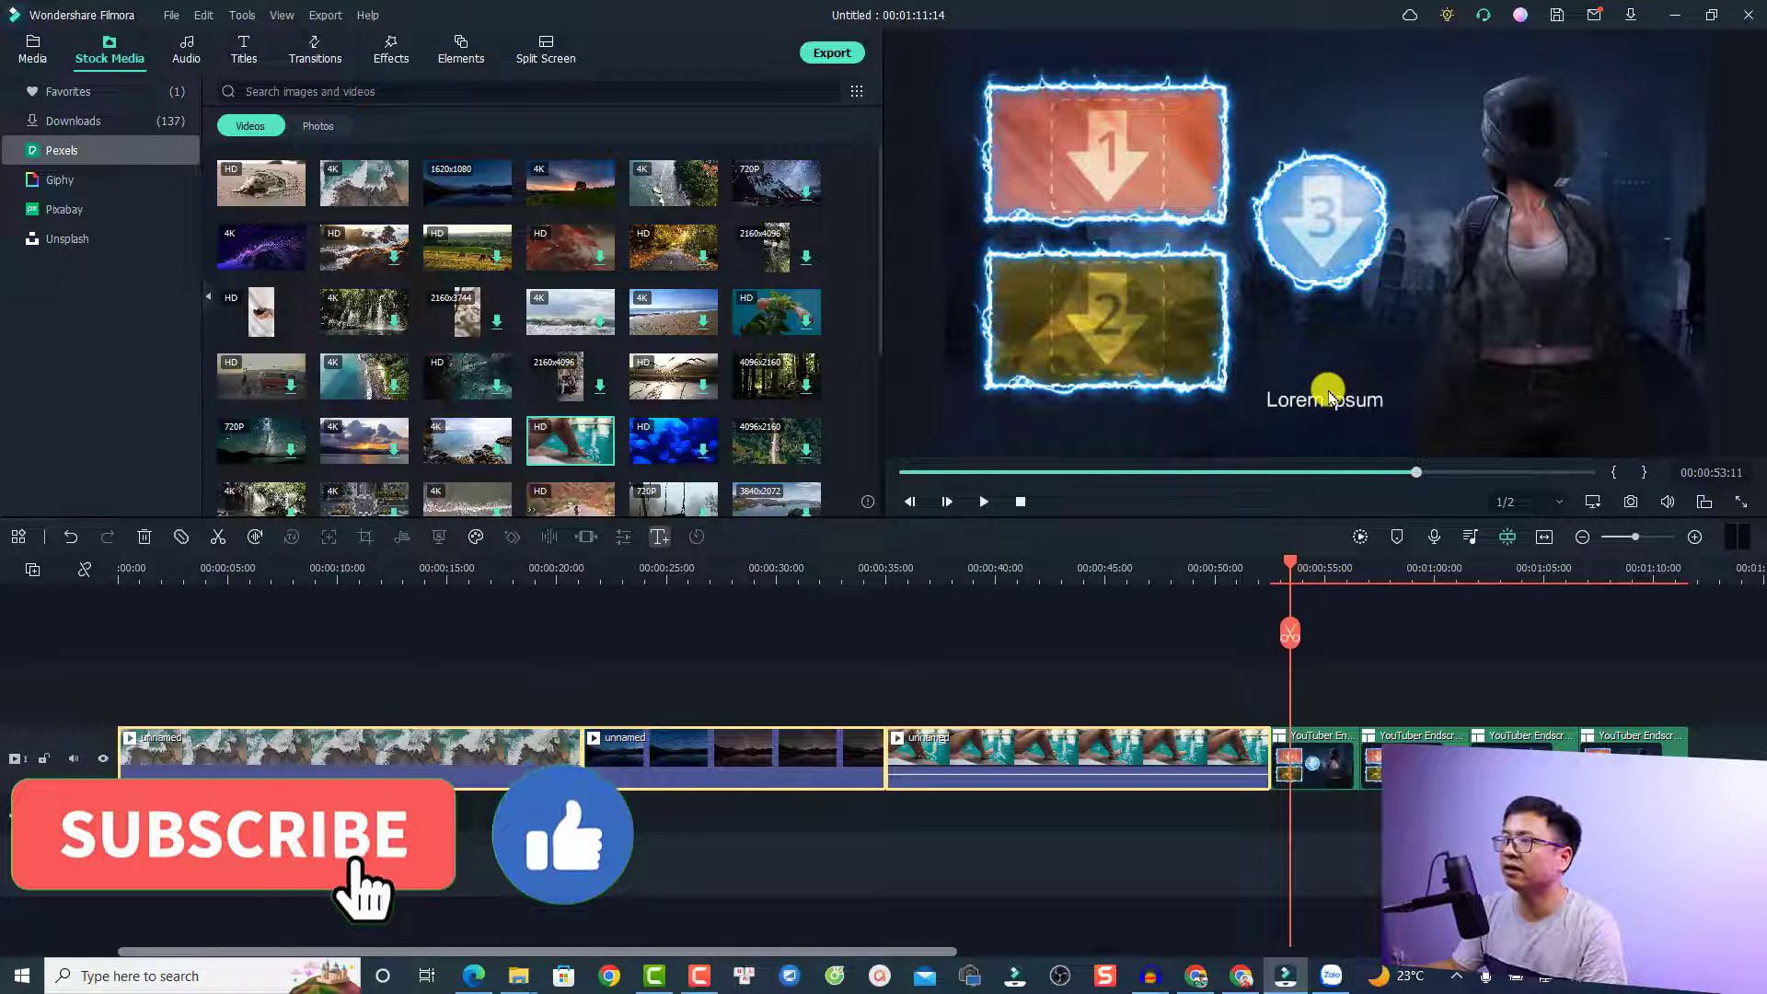
{"action": "left_click", "coordinate": [1338, 402]}
{"action": "left_click_drag", "start_coordinate": [1325, 396], "coordinate": [1325, 124]}
- Replace the placeholder text of the title above circle 3 with "SUBSCRIBE"
{"action": "left_click", "coordinate": [612, 201]}
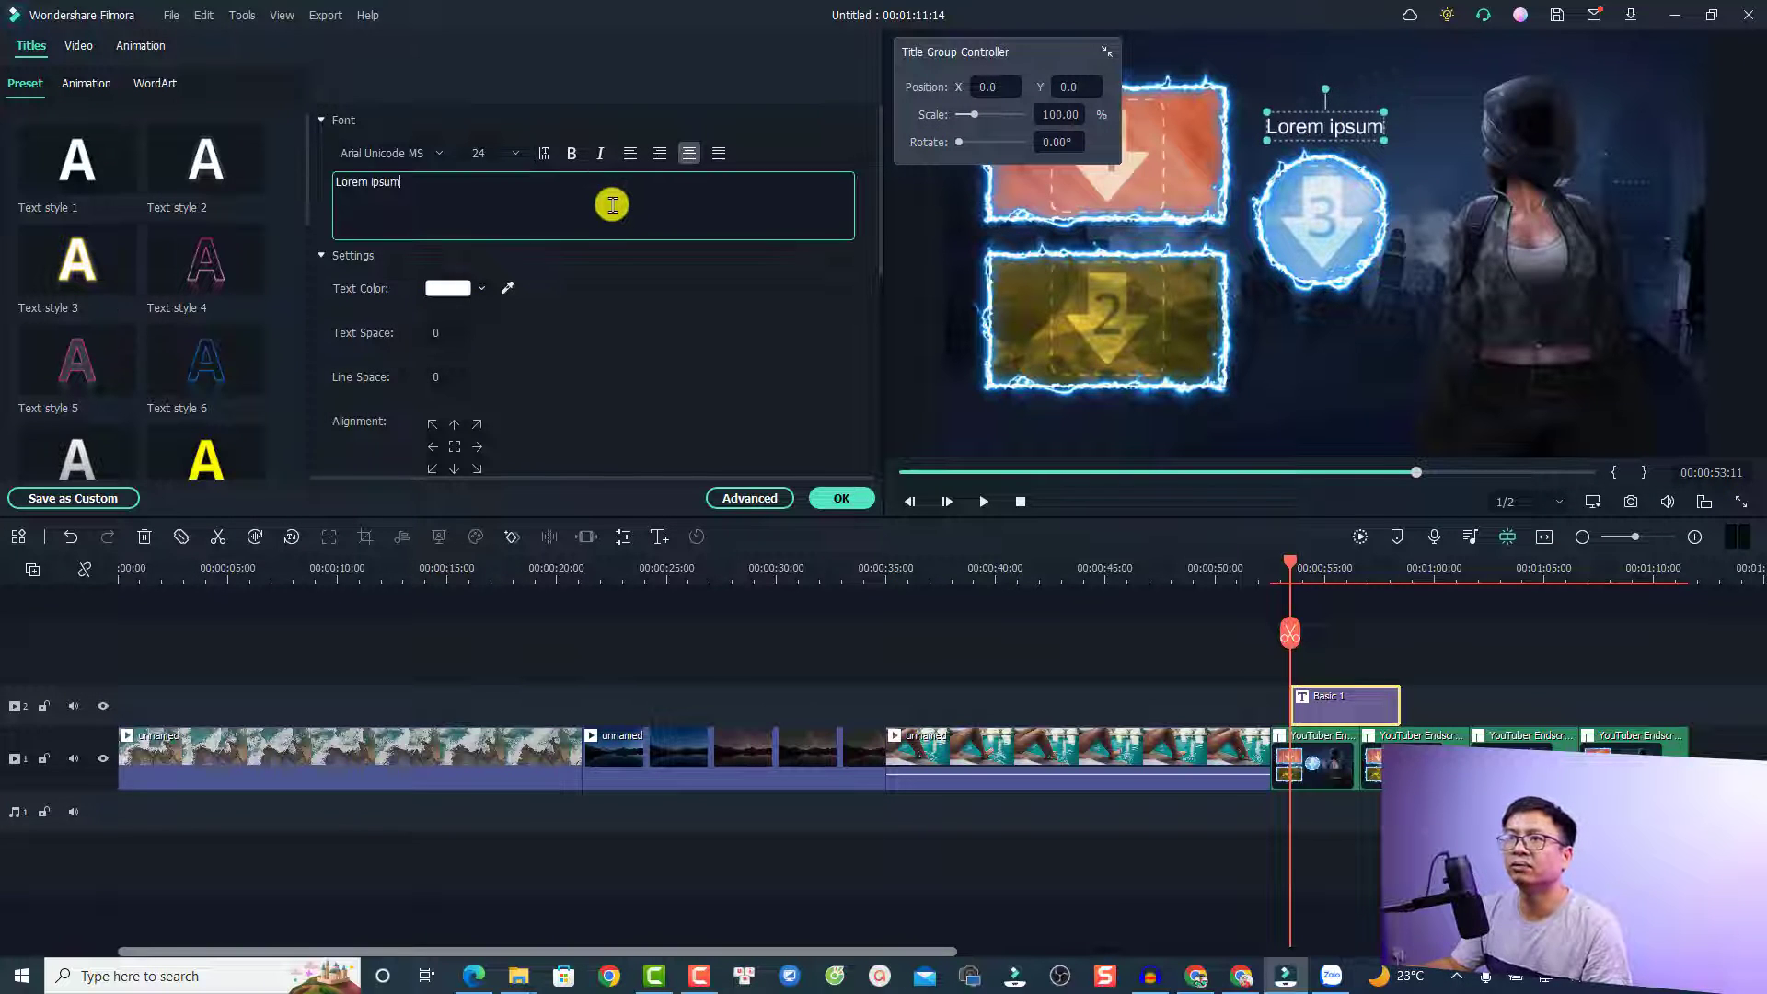
{"action": "type", "text": "SUBSCRIBE"}
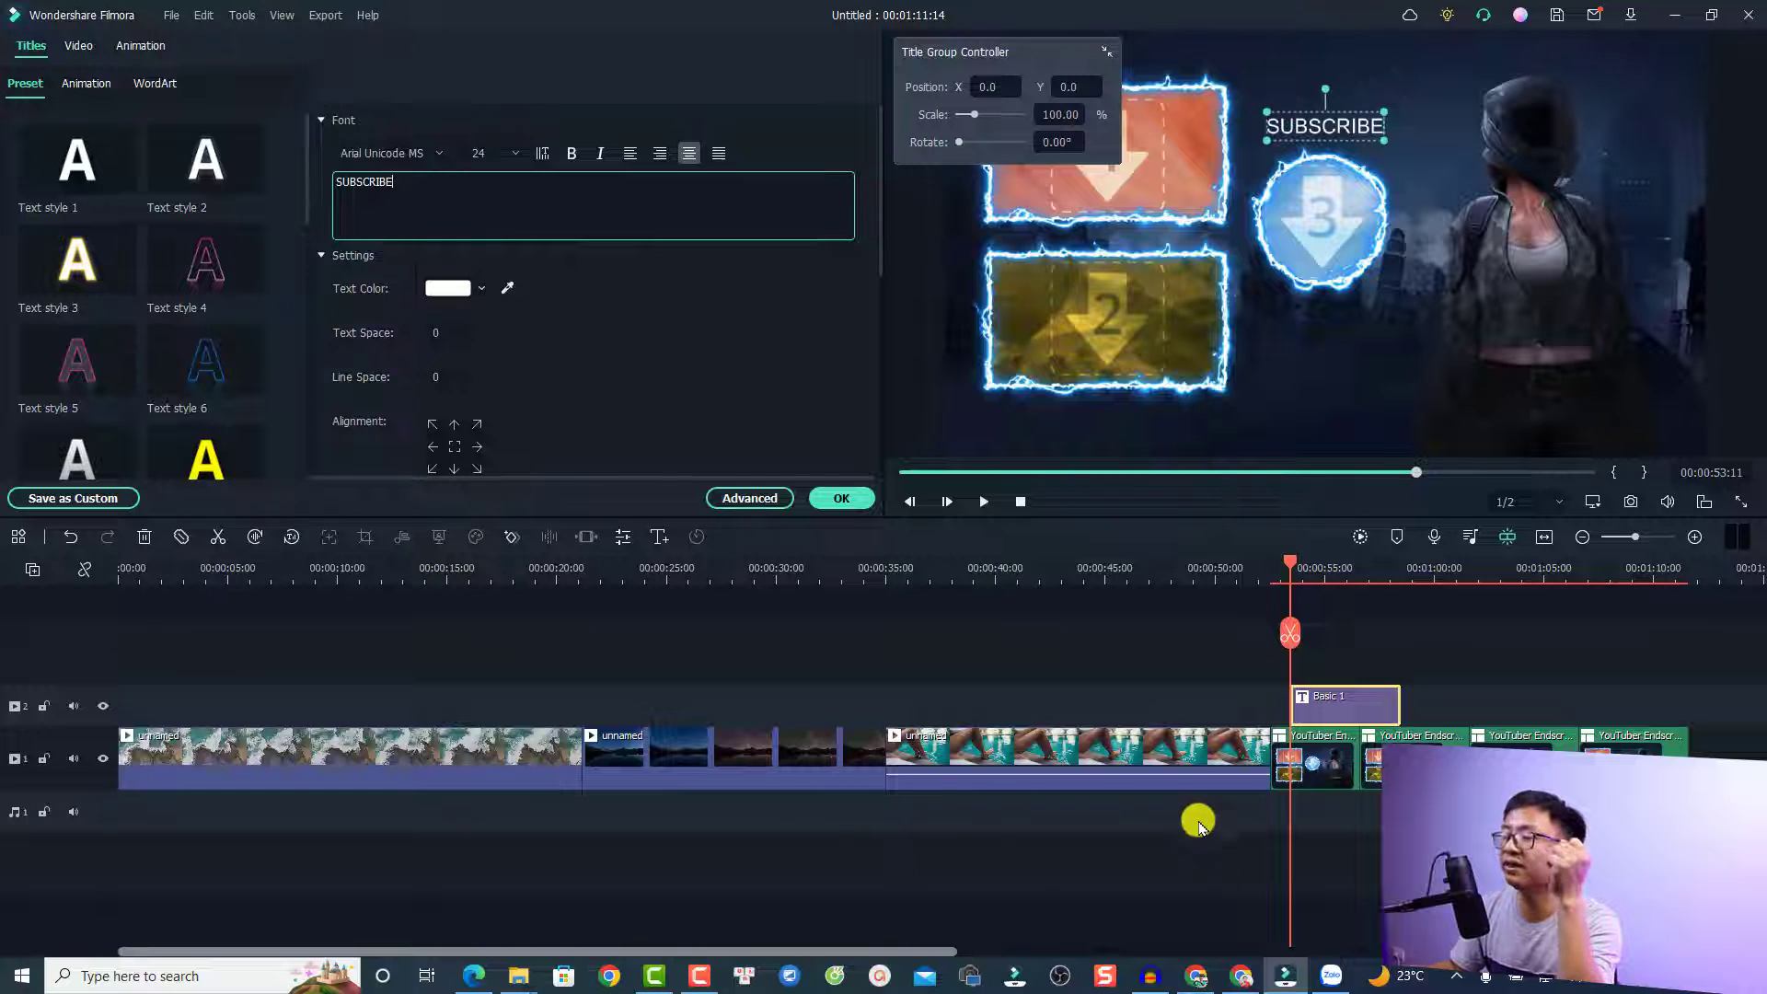
- Switch to YouTube Studio, save the end screen, and save the uploaded video with its visibility set to Private
{"action": "left_click", "coordinate": [1196, 975]}
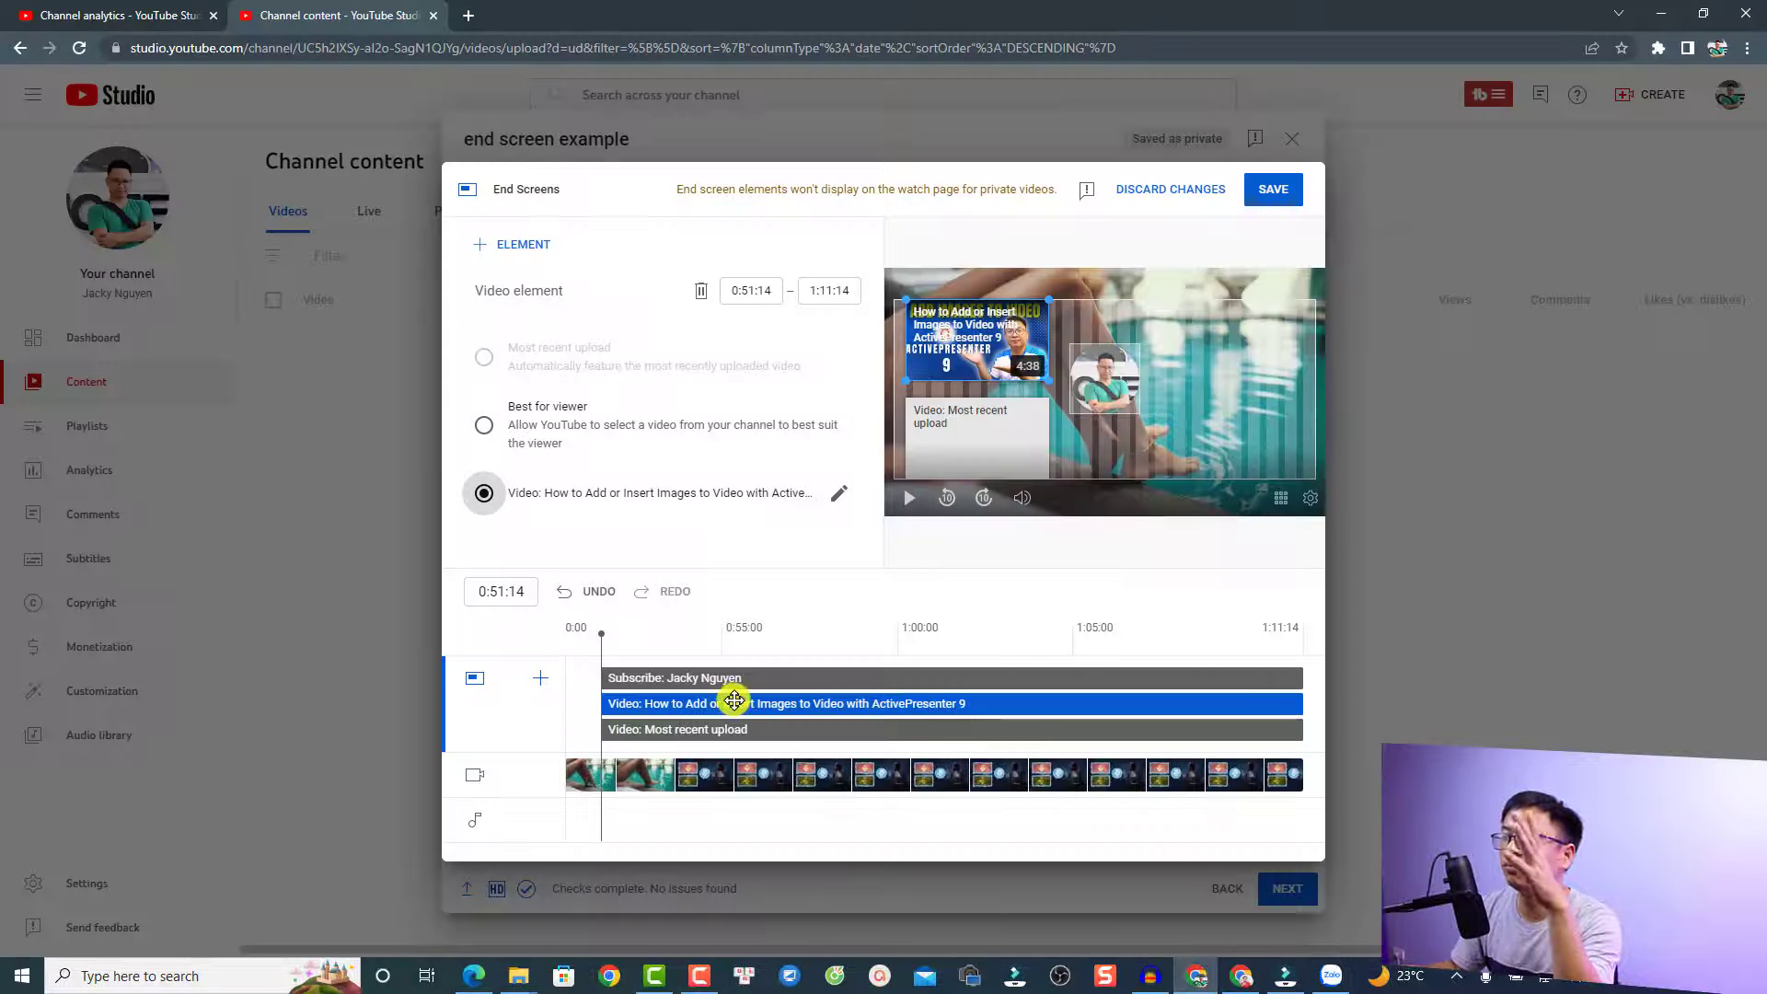
{"action": "left_click", "coordinate": [1270, 195]}
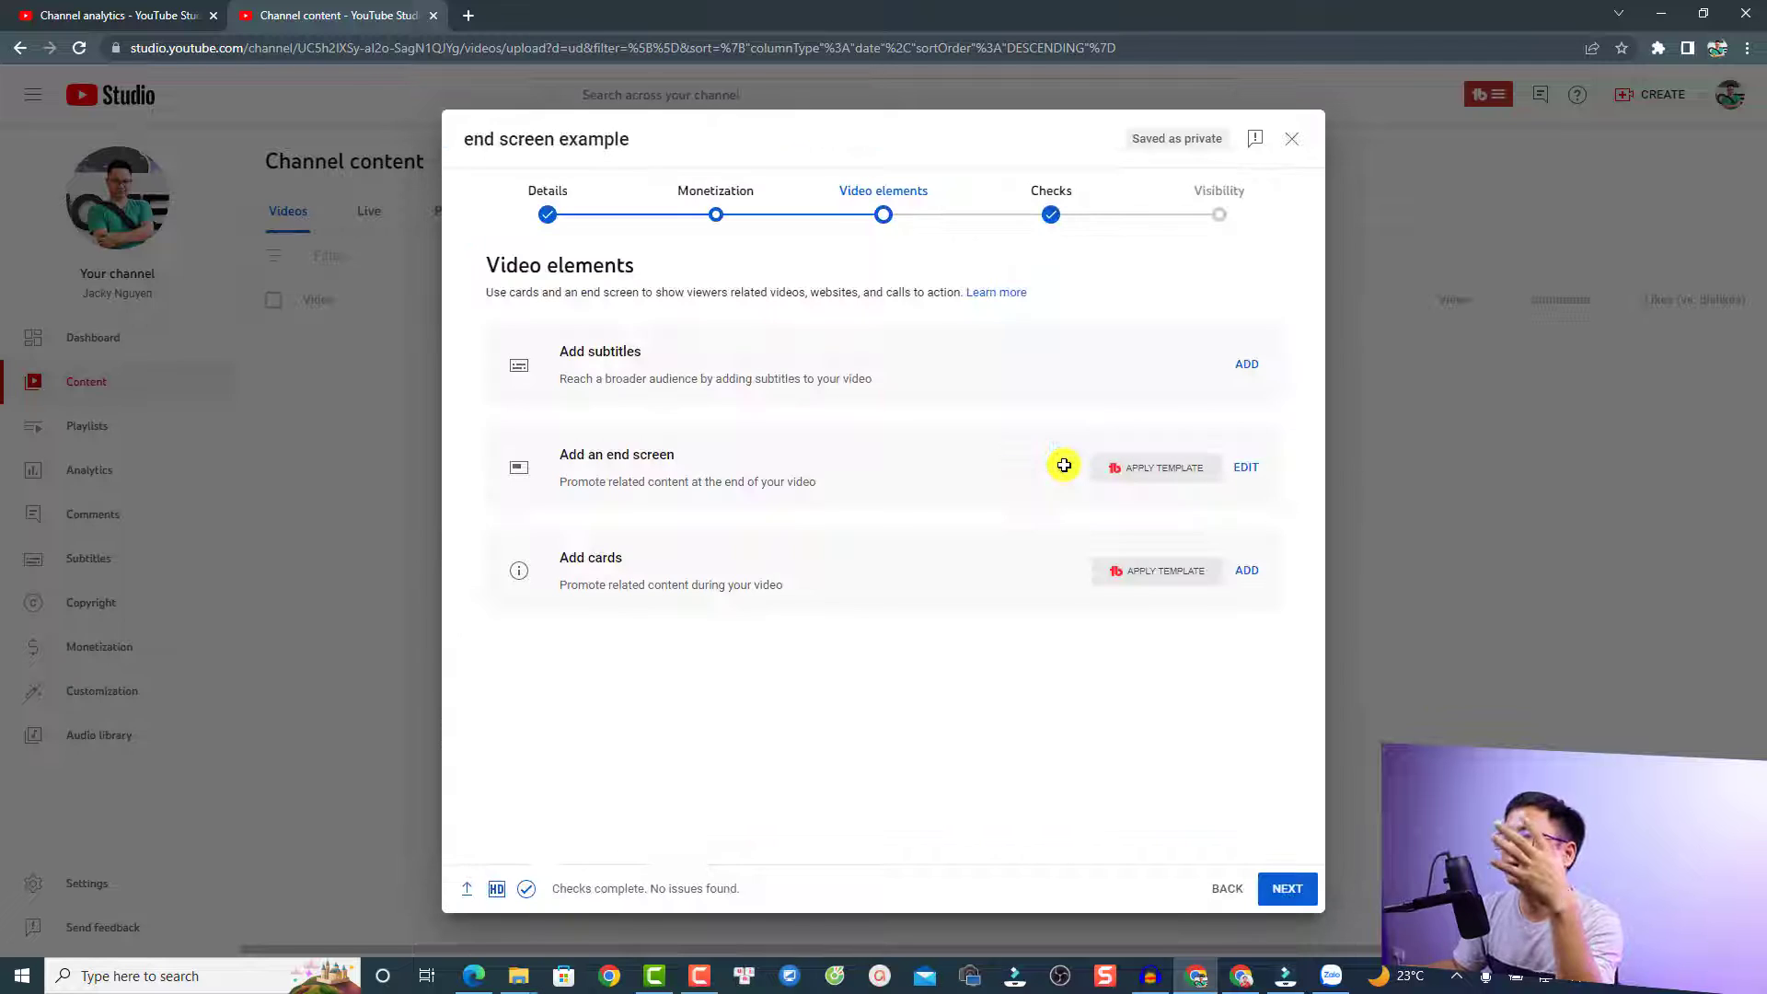
{"action": "left_click", "coordinate": [1286, 890]}
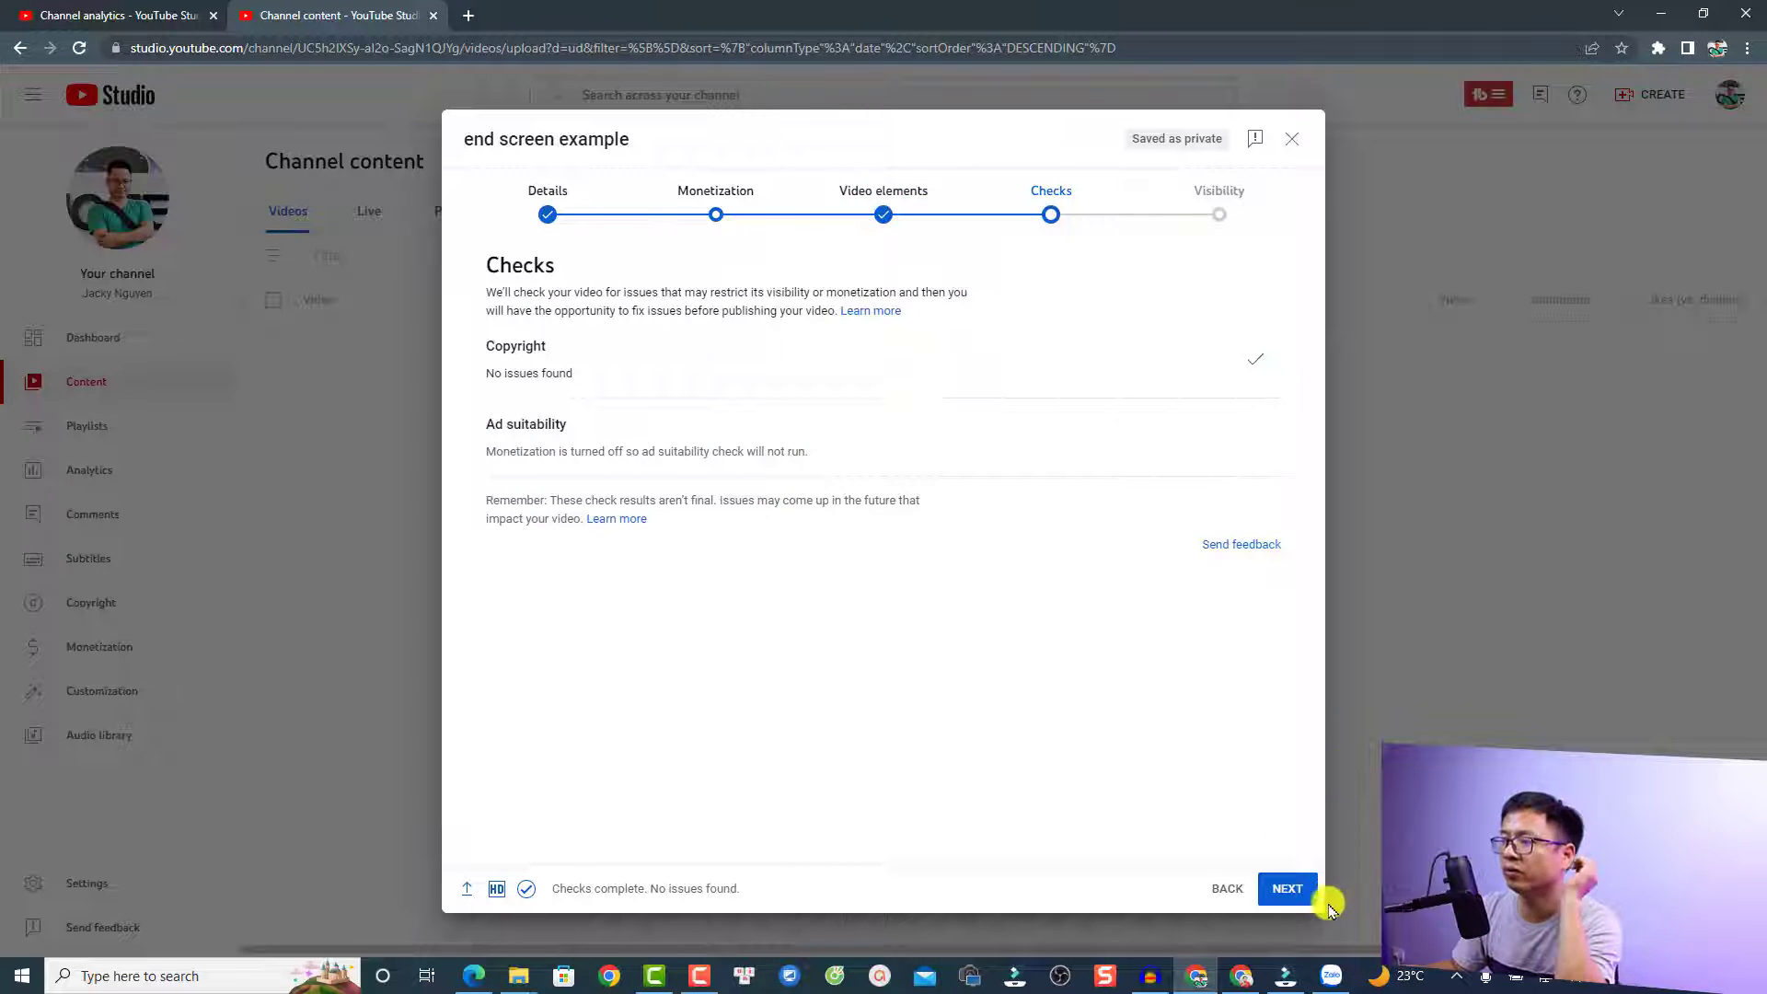
{"action": "left_click", "coordinate": [1289, 889]}
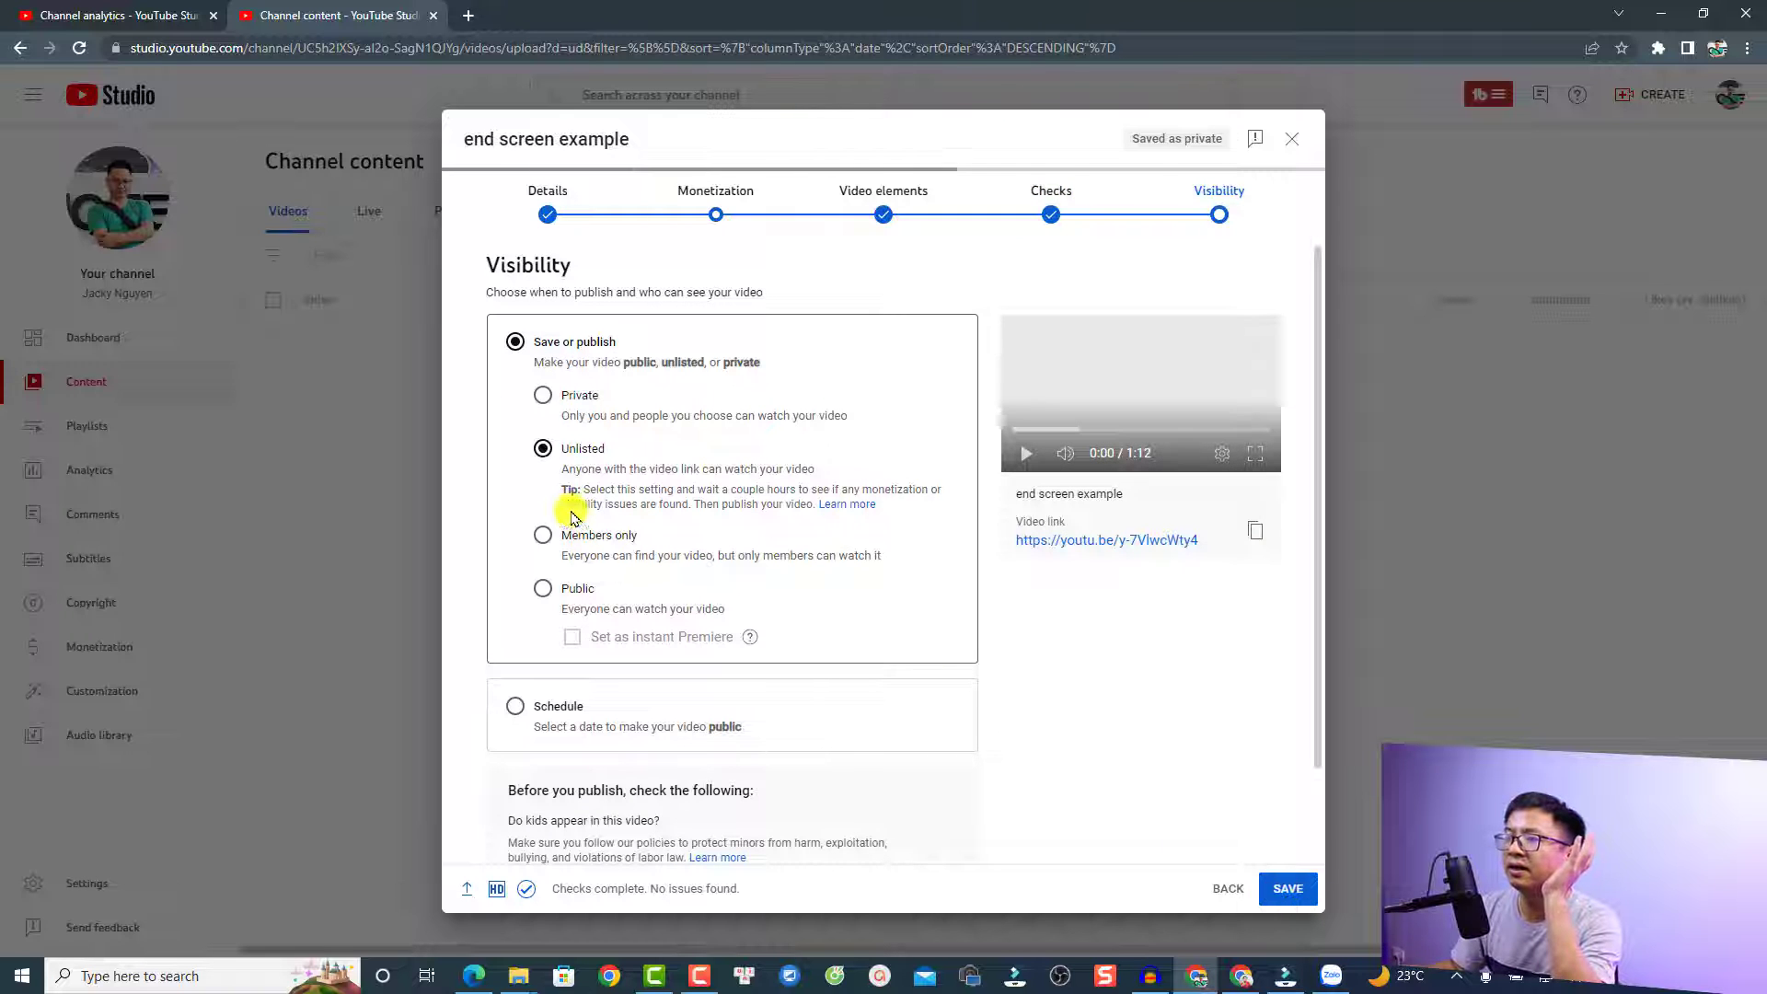
{"action": "left_click", "coordinate": [542, 400]}
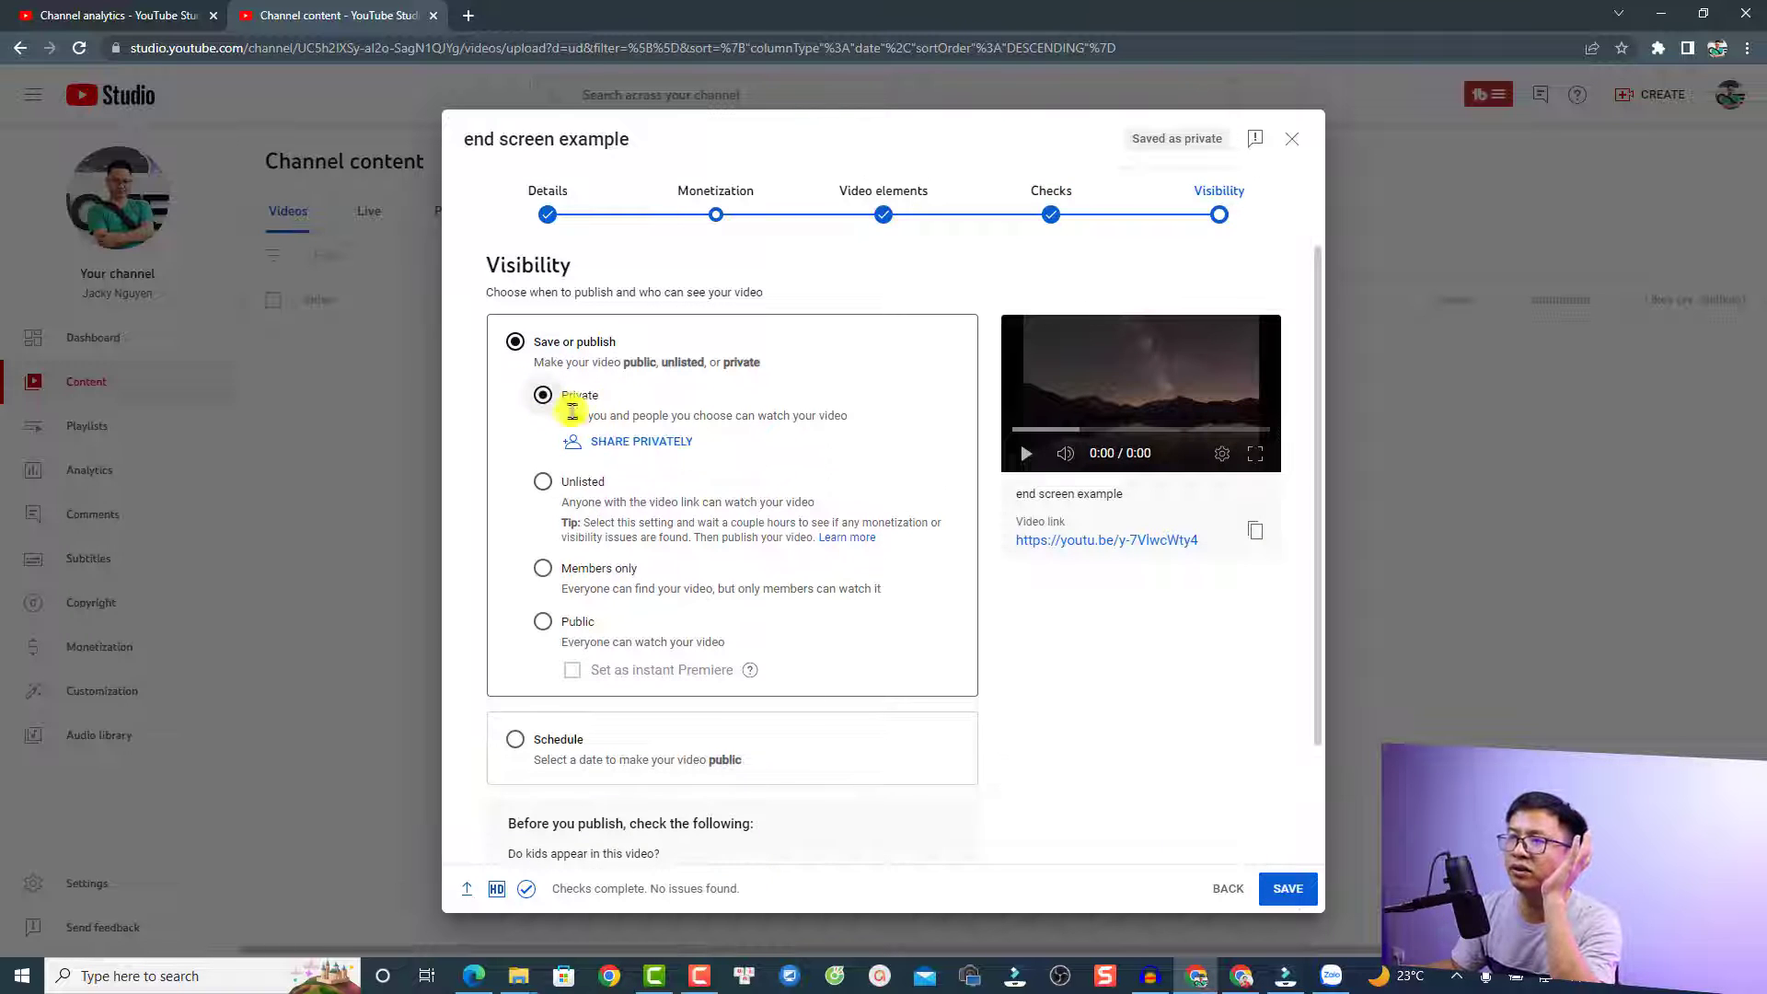
{"action": "left_click", "coordinate": [1287, 889]}
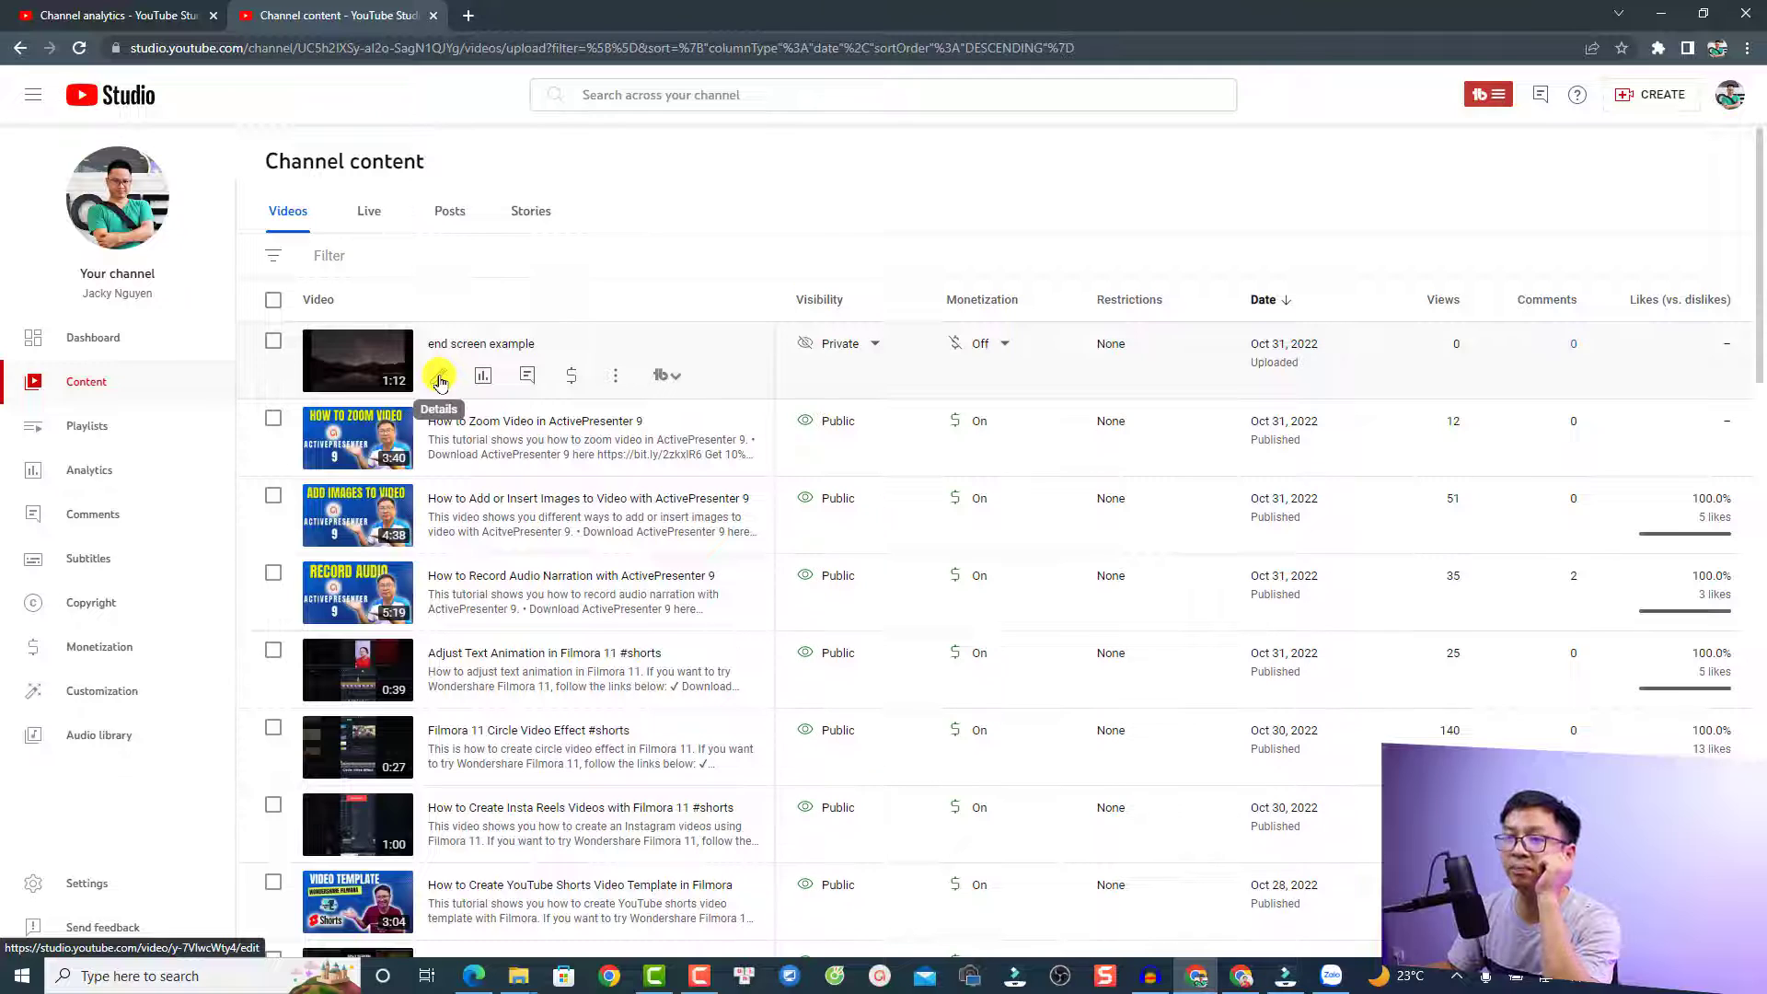
- Open the details of the "end screen example" video and reopen its end screen for editing
{"action": "left_click", "coordinate": [440, 377]}
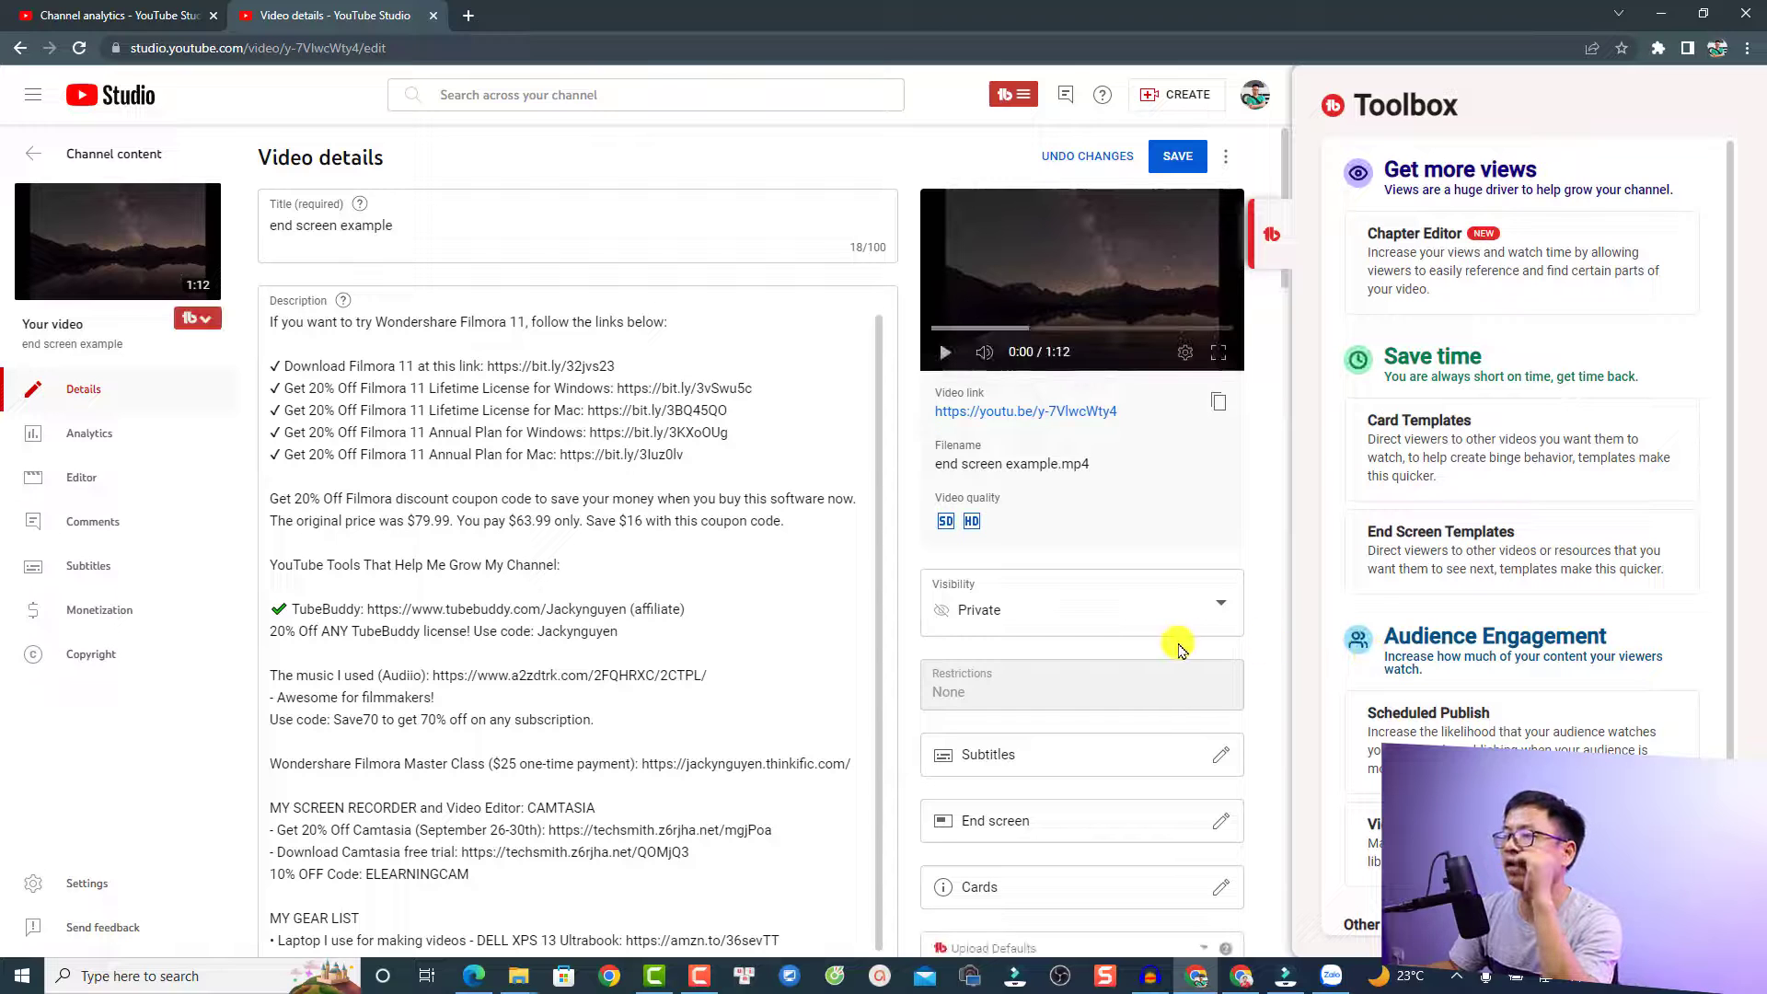
{"action": "scroll", "coordinate": [1167, 670], "scroll_direction": "down", "scroll_amount": 3}
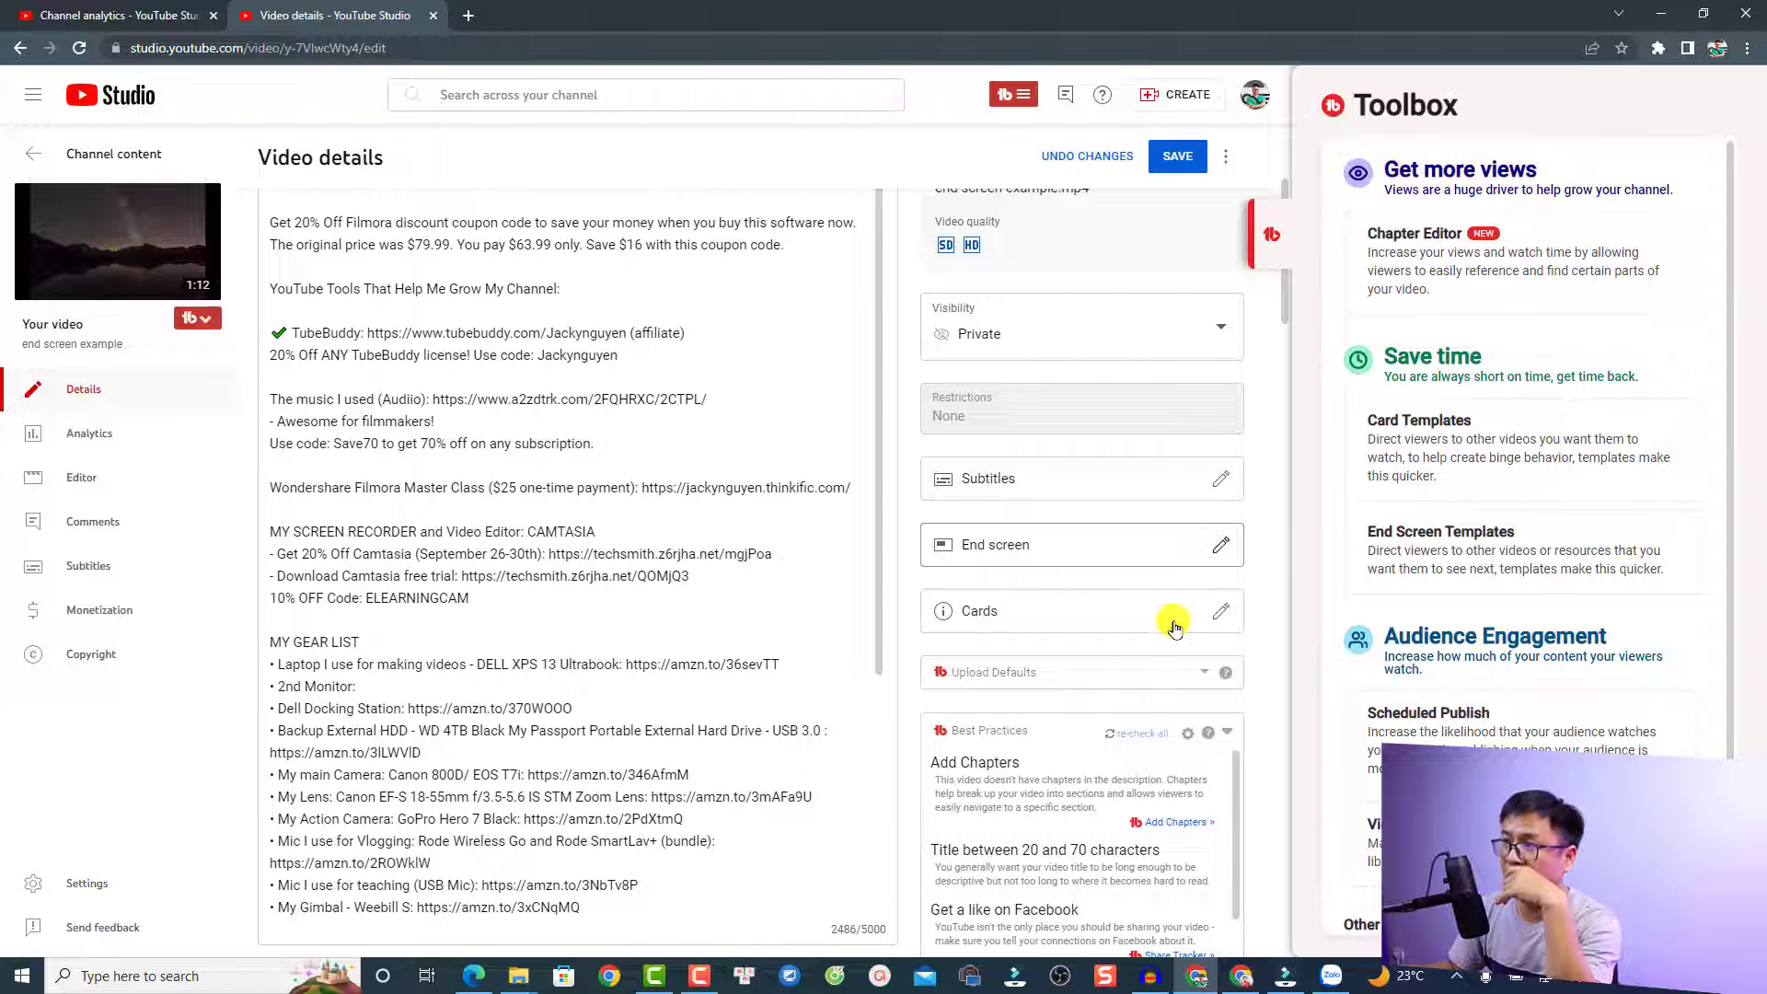
{"action": "left_click", "coordinate": [939, 559]}
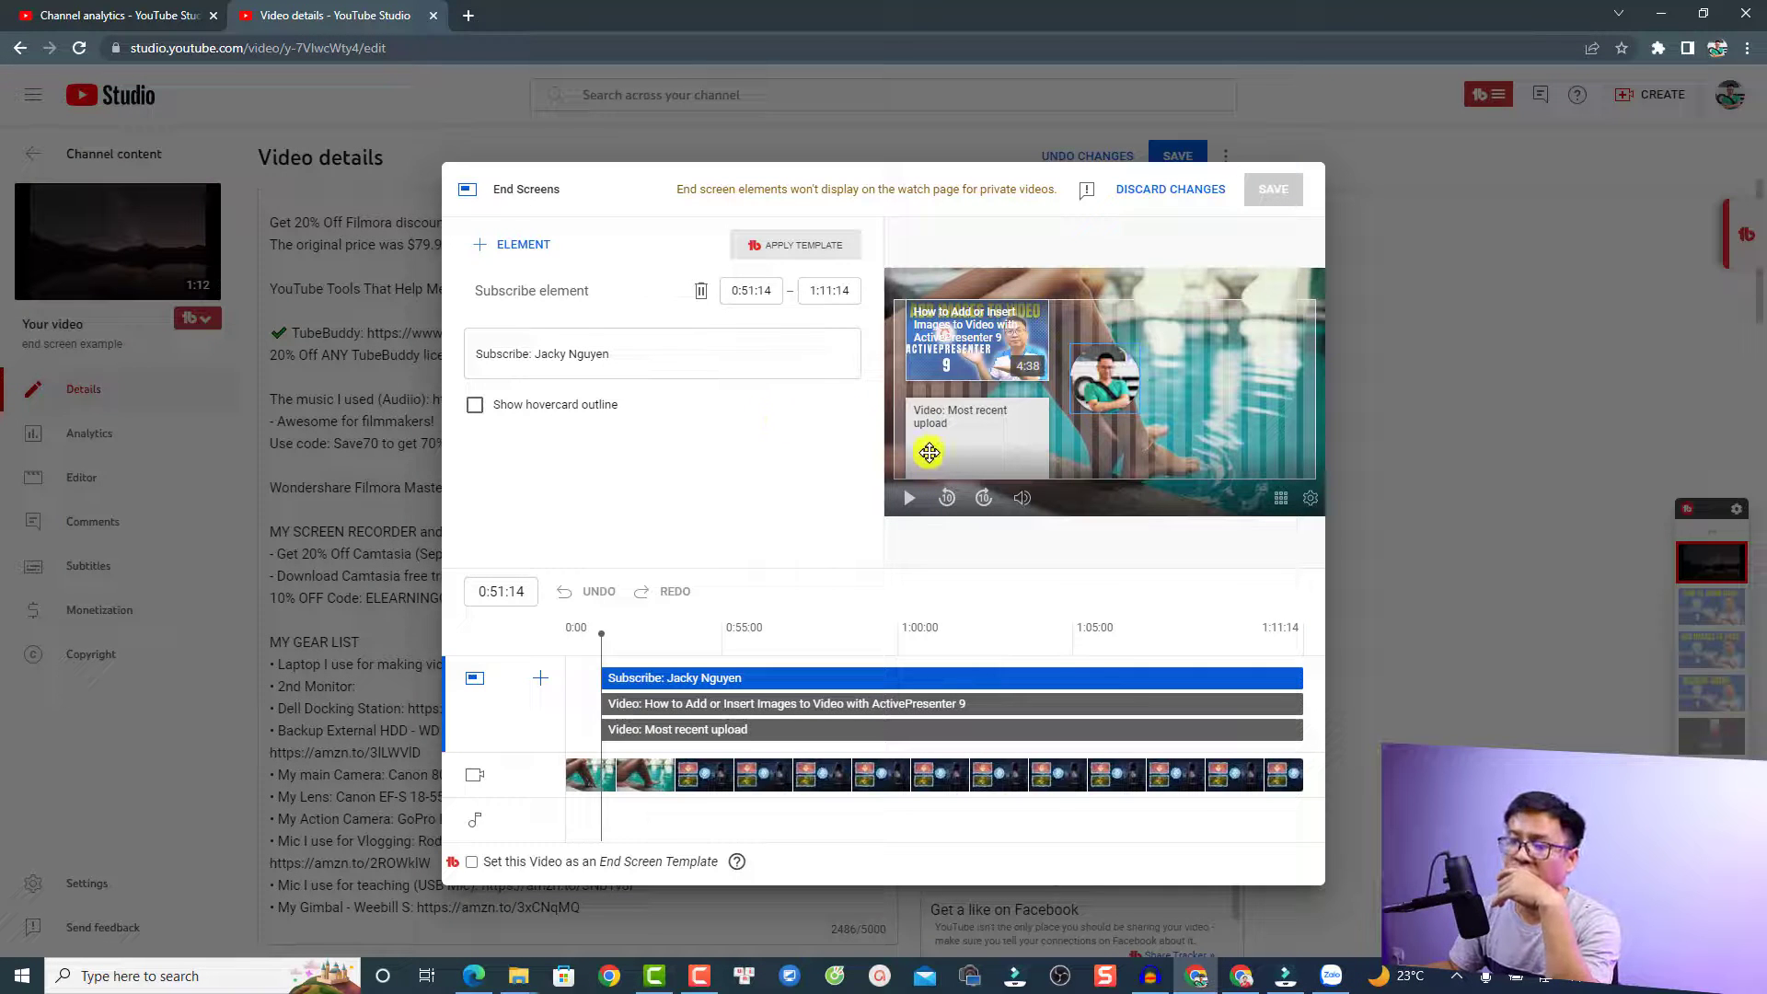
- Review the settings of the two video elements and the Subscribe element, and show the element types that can be added
{"action": "left_click", "coordinate": [990, 446]}
{"action": "left_click", "coordinate": [978, 367]}
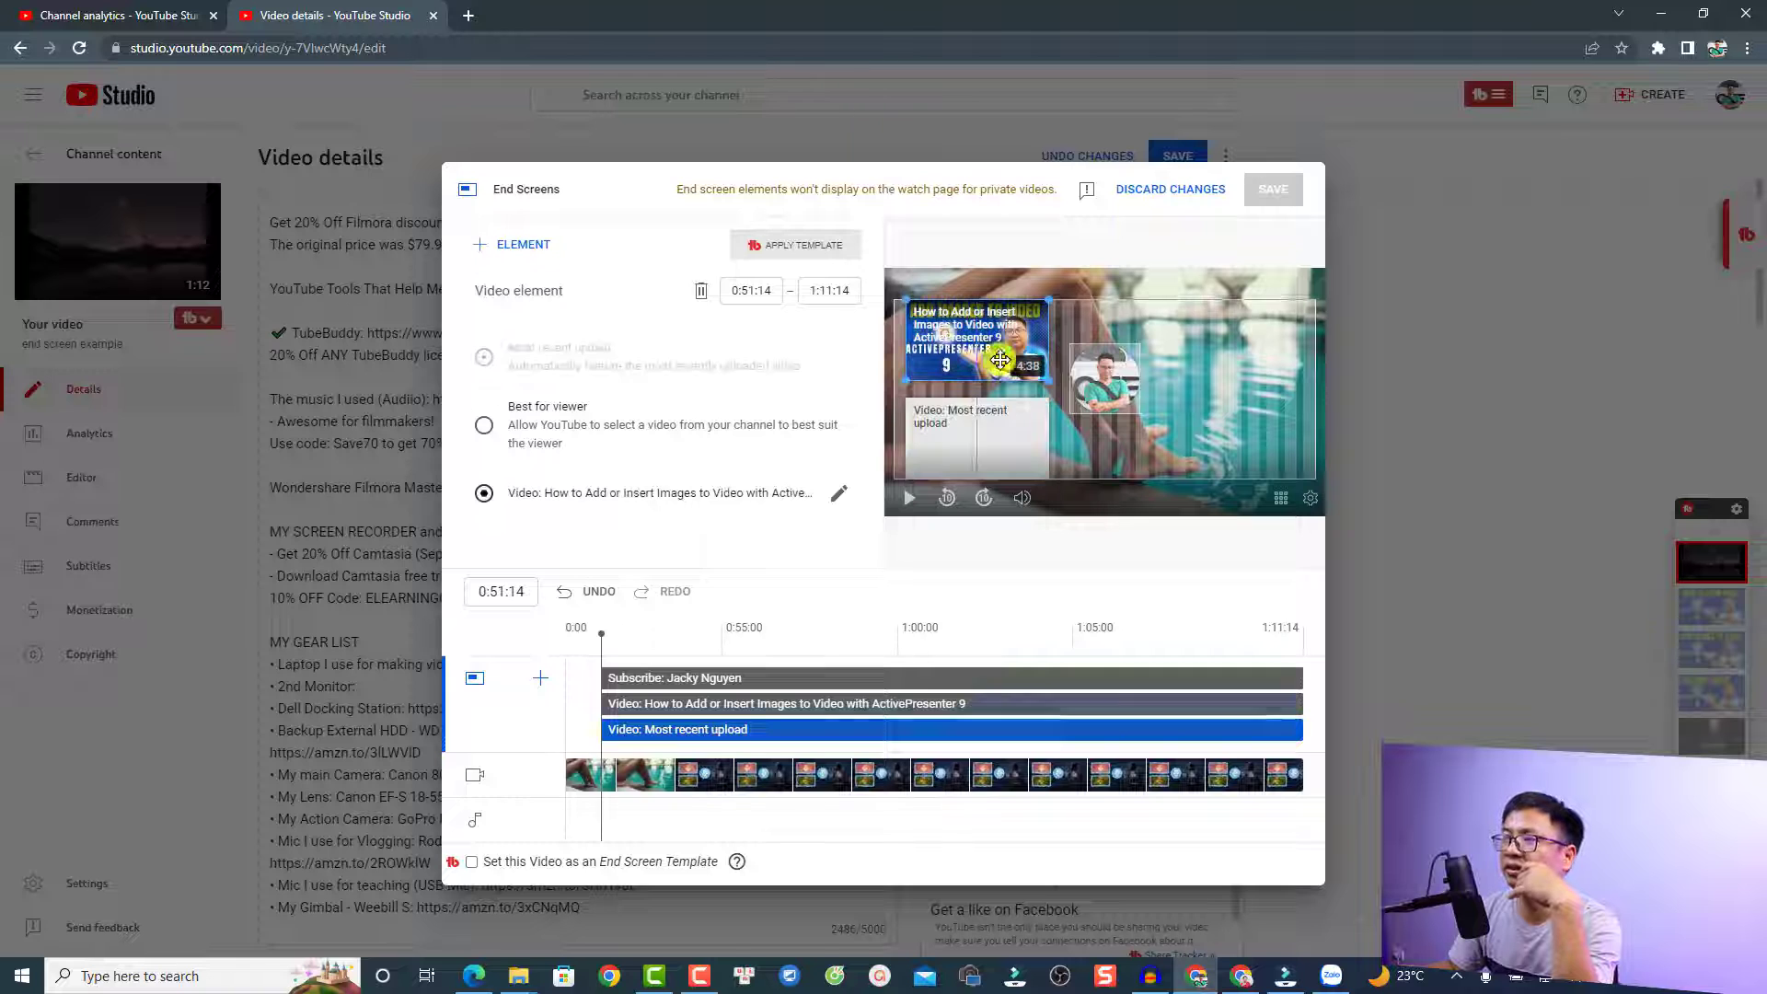
{"action": "left_click", "coordinate": [1106, 360]}
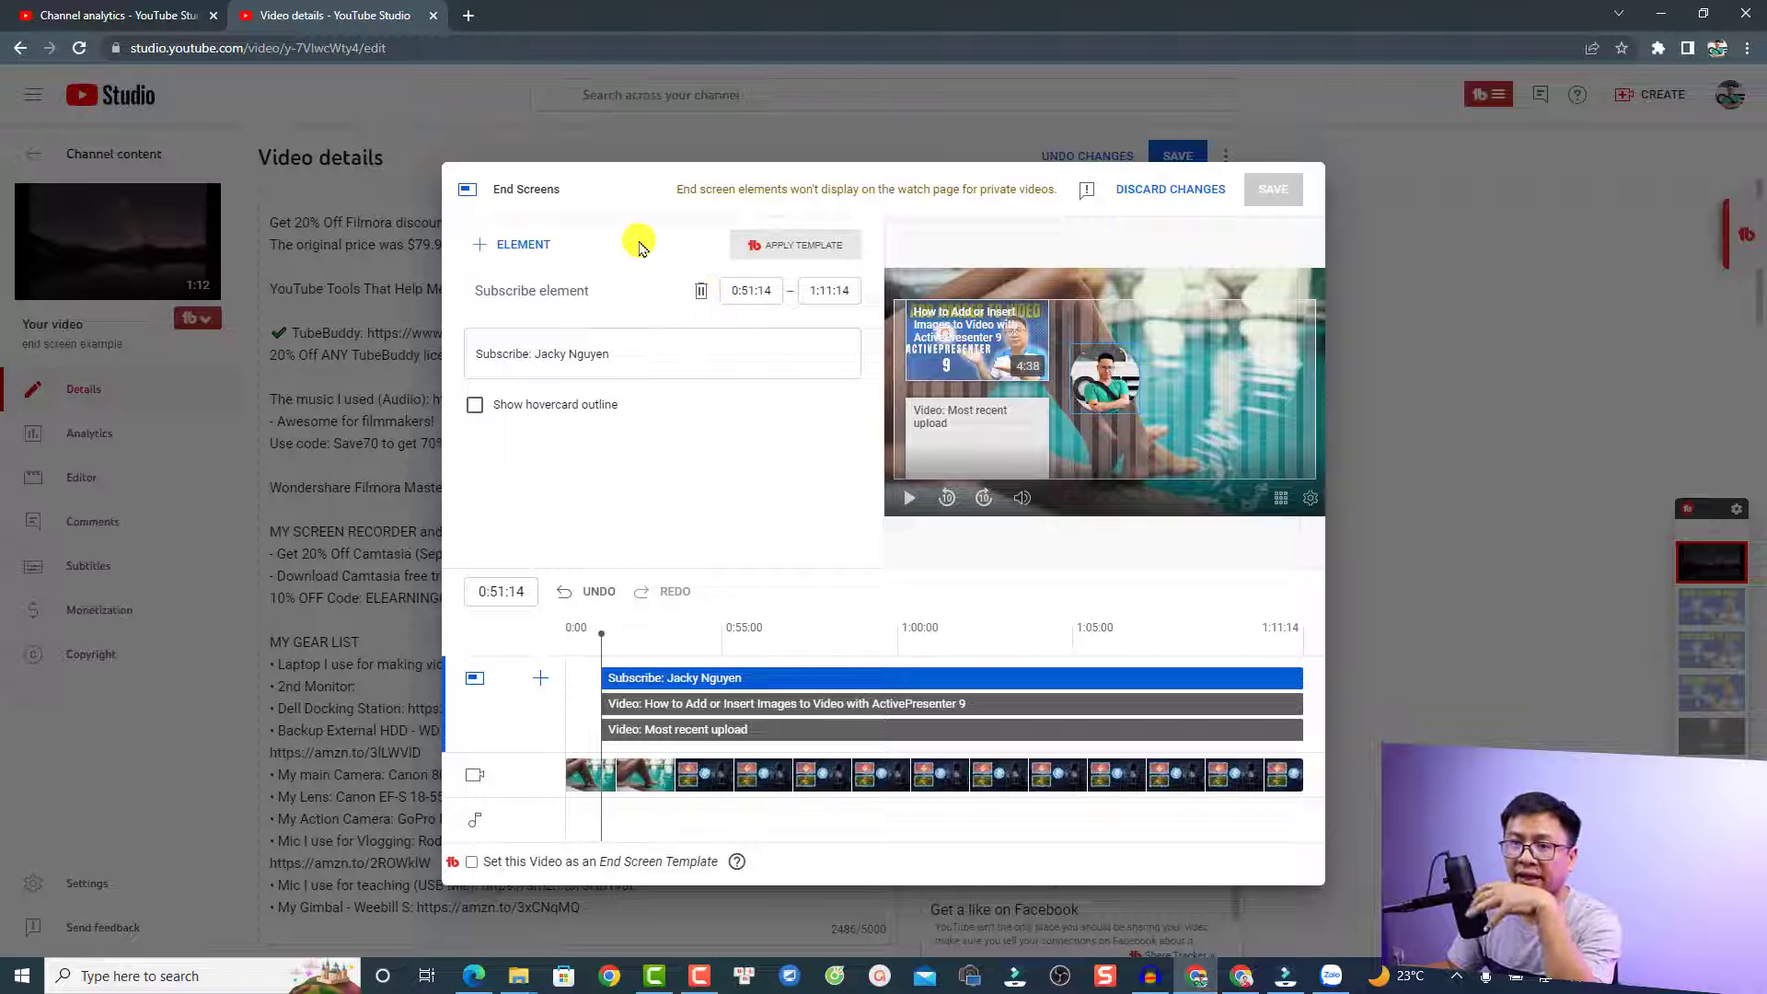
{"action": "left_click", "coordinate": [525, 246]}
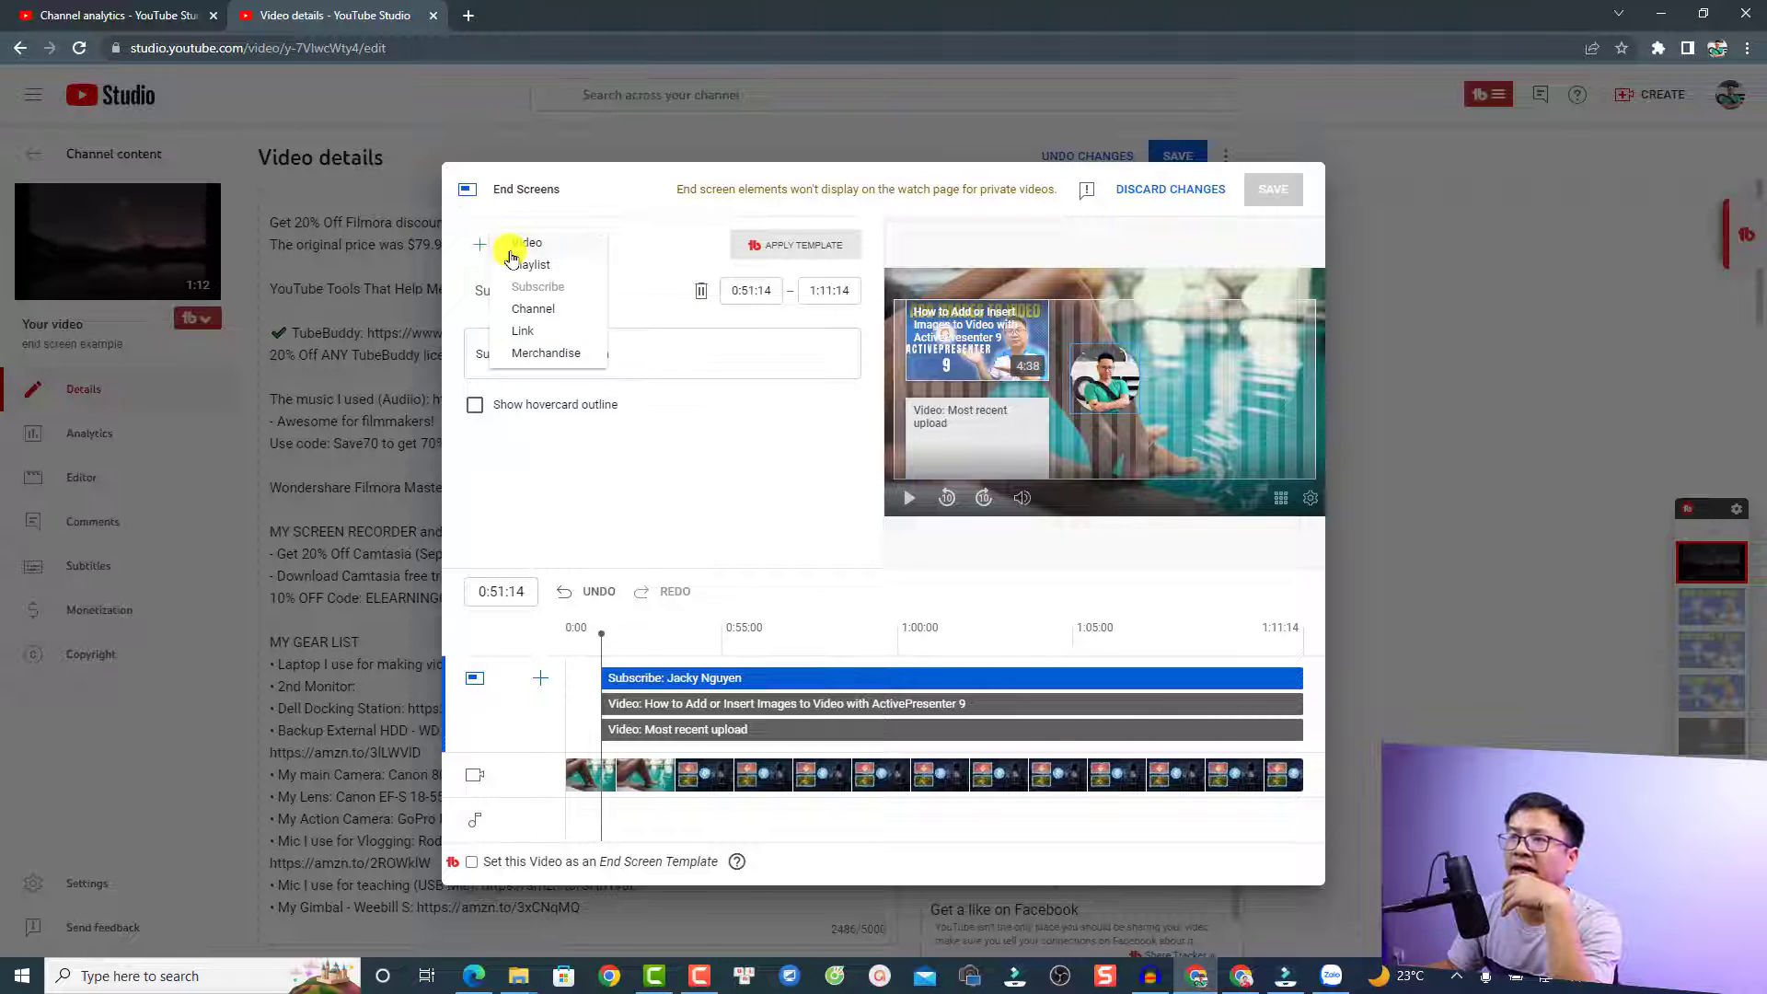